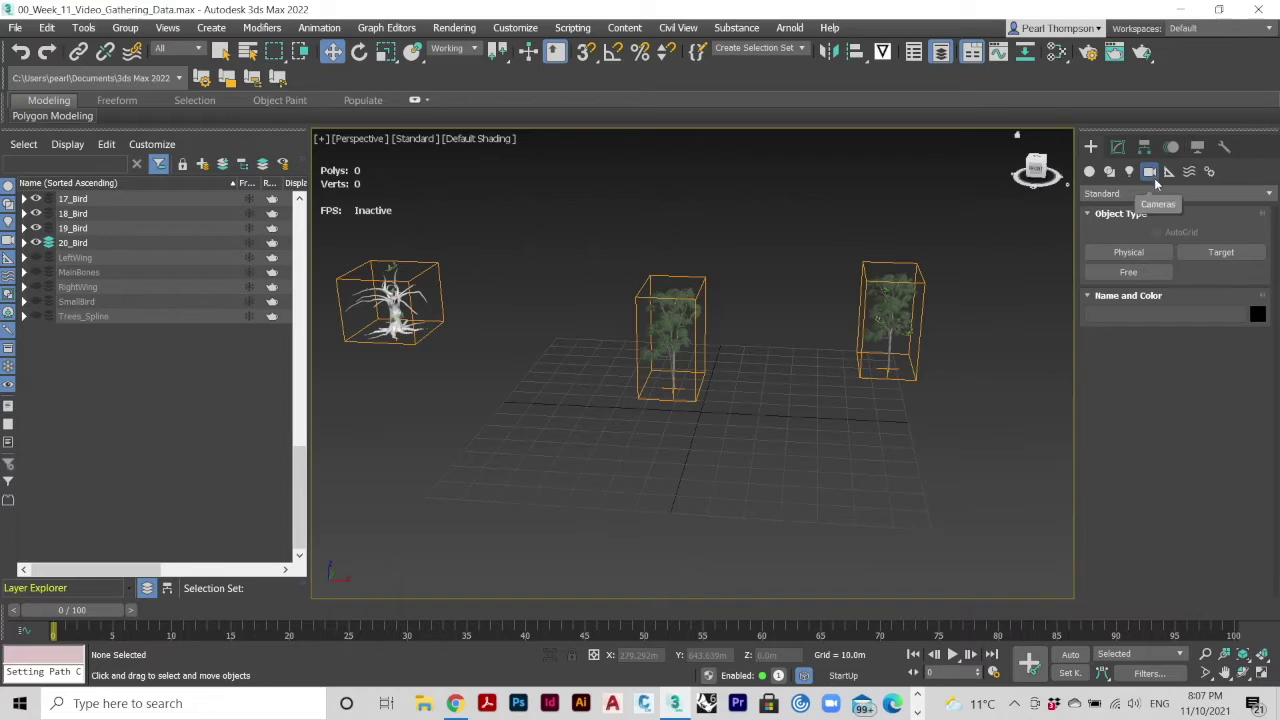
Create a target camera in front of the scene, aimed toward the three trees
{"action": "left_click", "coordinate": [1221, 252]}
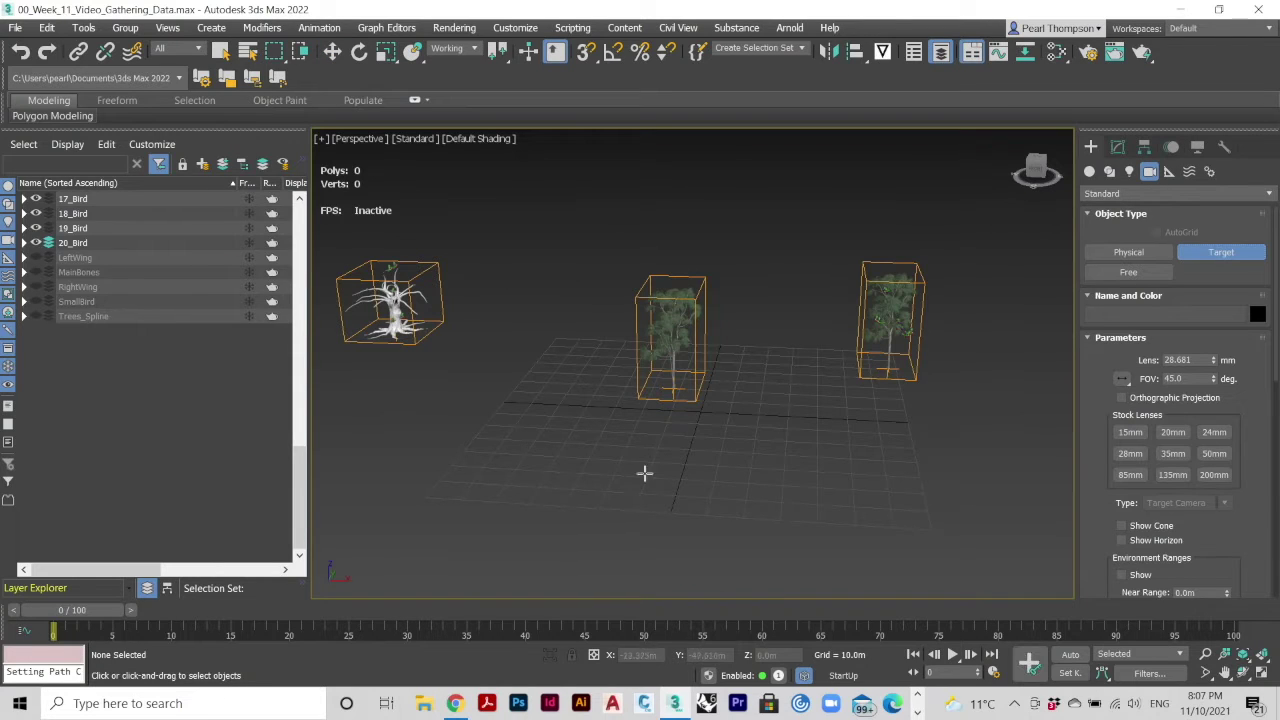
{"action": "scroll", "coordinate": [661, 494], "scroll_direction": "down", "scroll_amount": 5}
{"action": "middle_click_drag", "start_coordinate": [726, 527], "coordinate": [494, 443]}
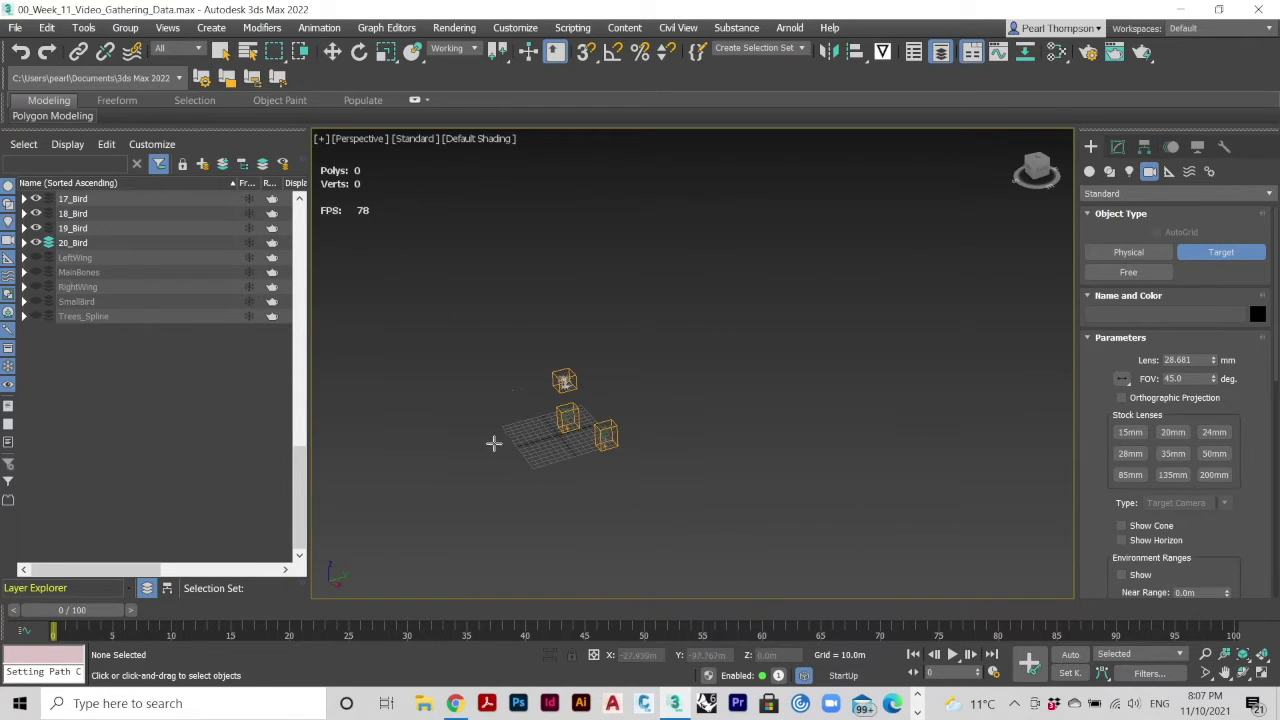
{"action": "mouse_move", "coordinate": [493, 443]}
{"action": "left_mouse_down"}
{"action": "mouse_move", "coordinate": [548, 432]}
{"action": "mouse_move", "coordinate": [403, 466]}
{"action": "left_mouse_up"}
{"action": "key", "text": "w"}
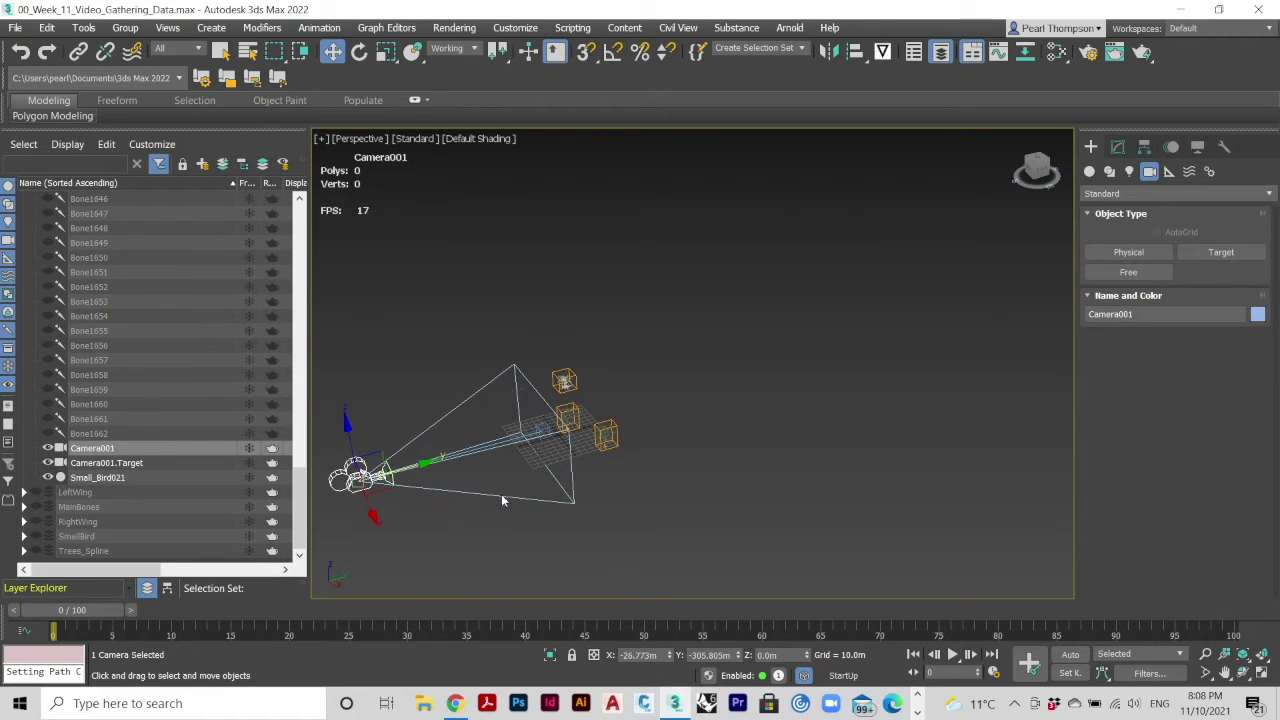
Raise the camera to a height of about 21 m and lift its target to frame the trees
{"action": "middle_click_drag", "start_coordinate": [501, 494], "coordinate": [757, 480], "text": "alt"}
{"action": "left_click_drag", "start_coordinate": [454, 392], "coordinate": [452, 416]}
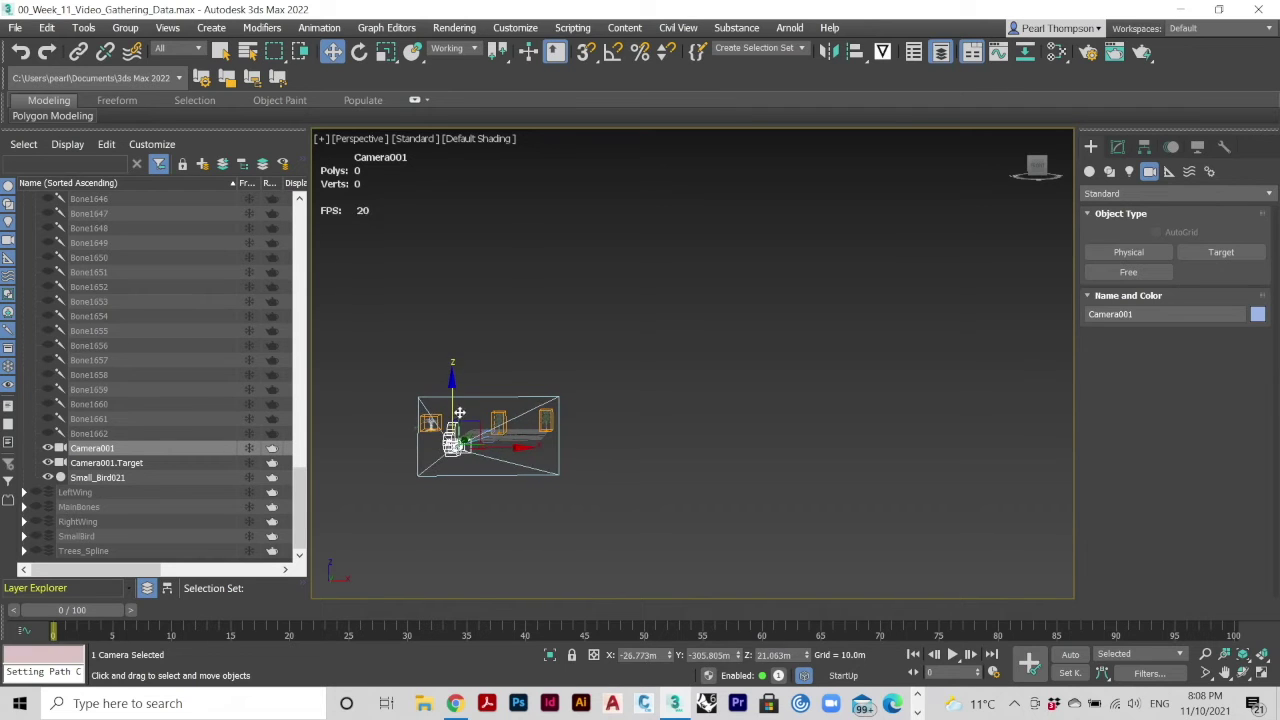
{"action": "left_click", "coordinate": [474, 403]}
{"action": "left_click", "coordinate": [488, 437]}
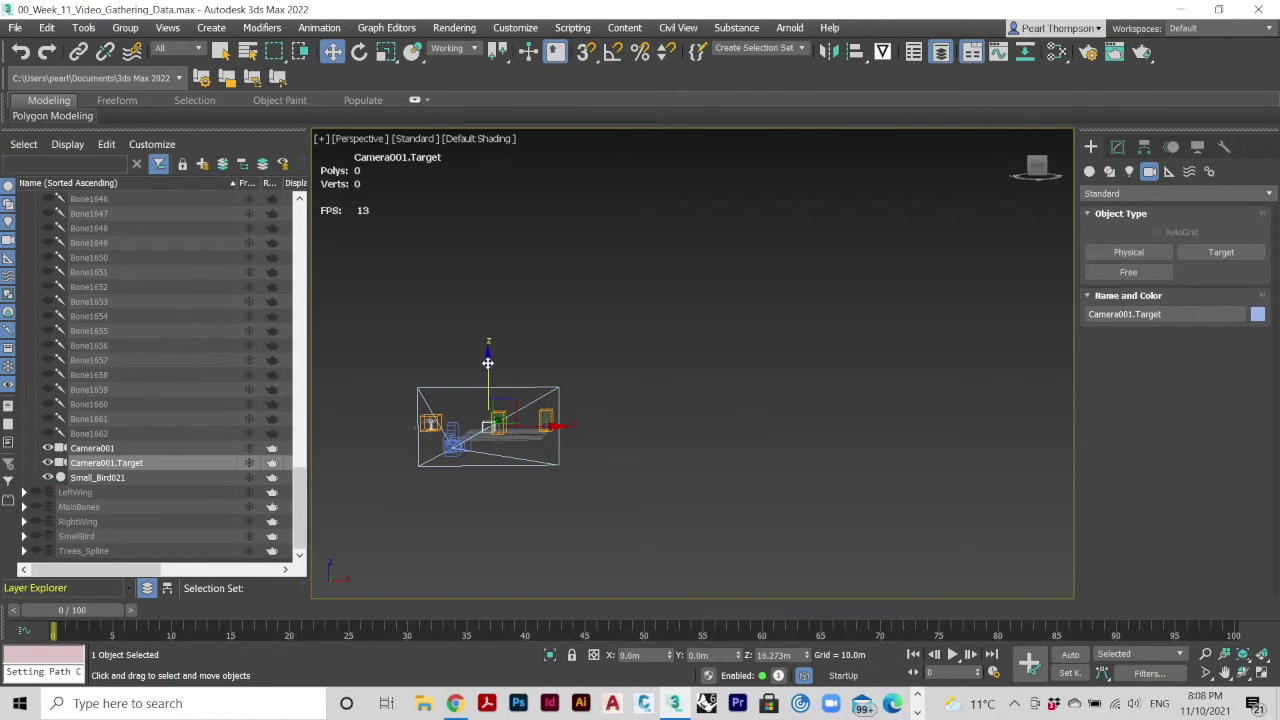
{"action": "left_click_drag", "start_coordinate": [488, 360], "coordinate": [489, 354]}
{"action": "left_click", "coordinate": [599, 463]}
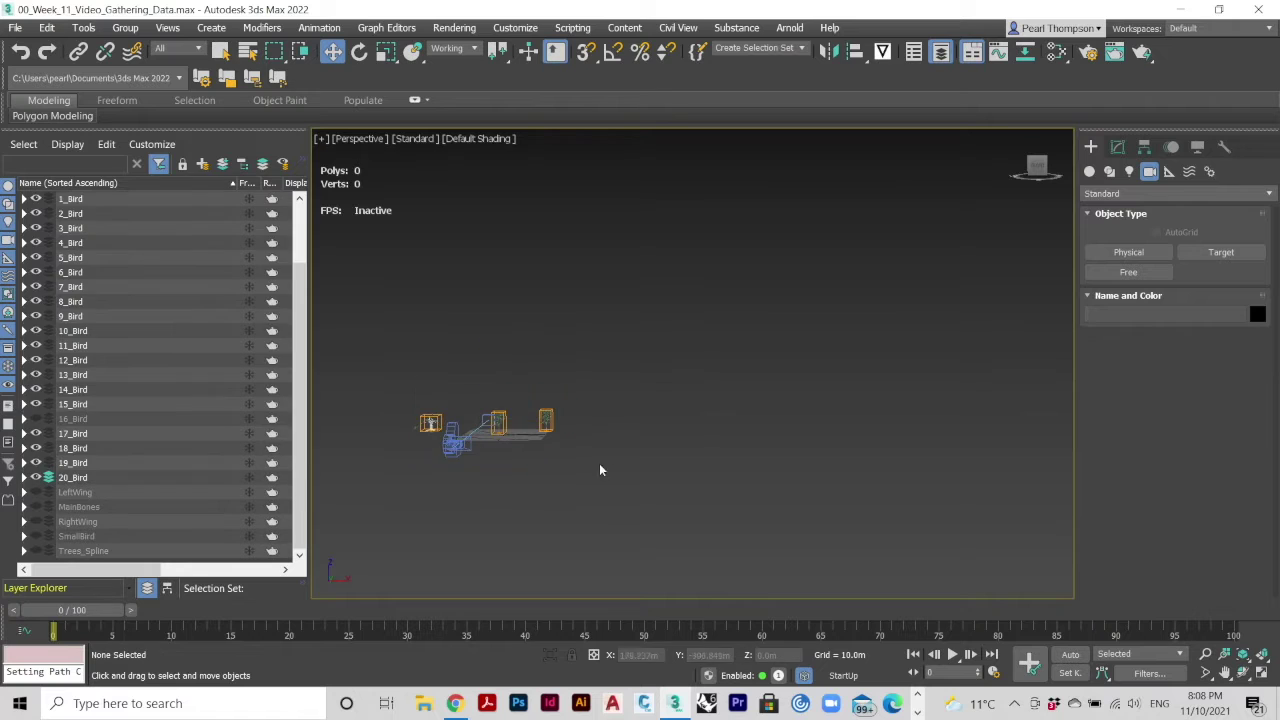
Reposition the camera sideways and farther back from the trees, to about X 6.75 m and Y -324.58 m
{"action": "middle_click_drag", "start_coordinate": [599, 463], "coordinate": [523, 474], "text": "alt"}
{"action": "left_click", "coordinate": [505, 459]}
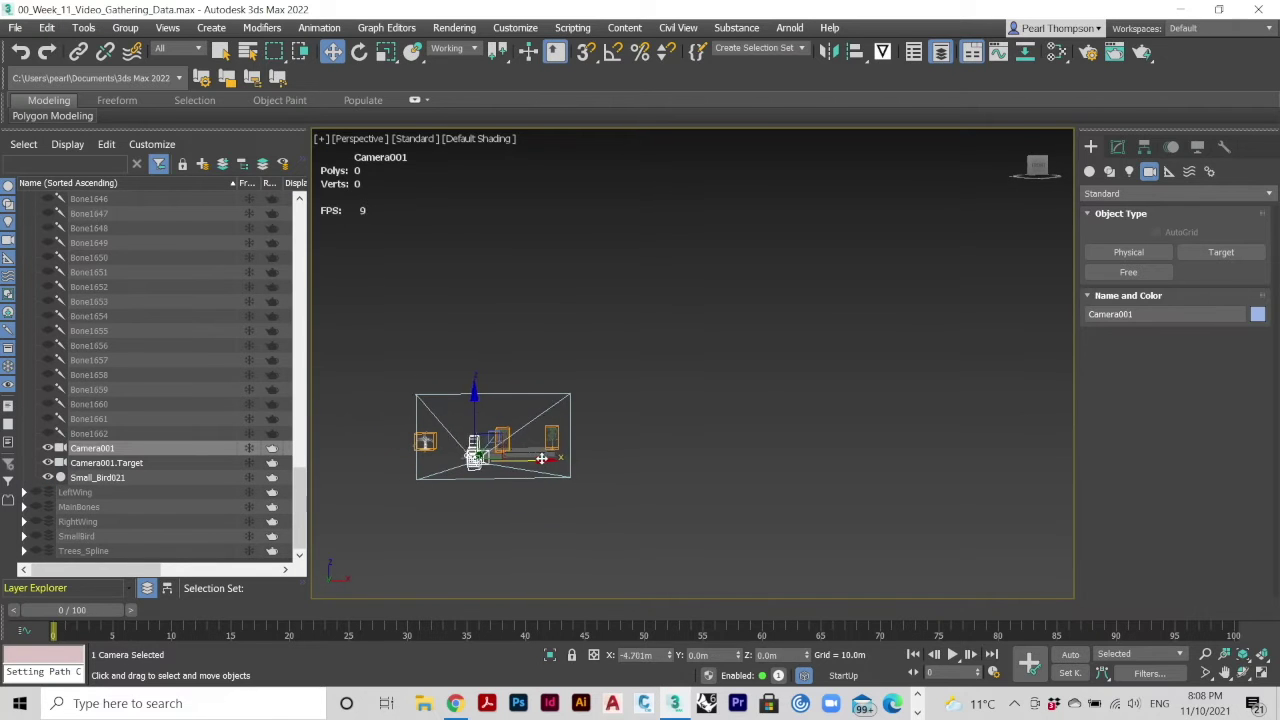
{"action": "left_click", "coordinate": [617, 440]}
{"action": "left_click", "coordinate": [499, 459]}
{"action": "middle_click_drag", "start_coordinate": [499, 459], "coordinate": [608, 477], "text": "alt"}
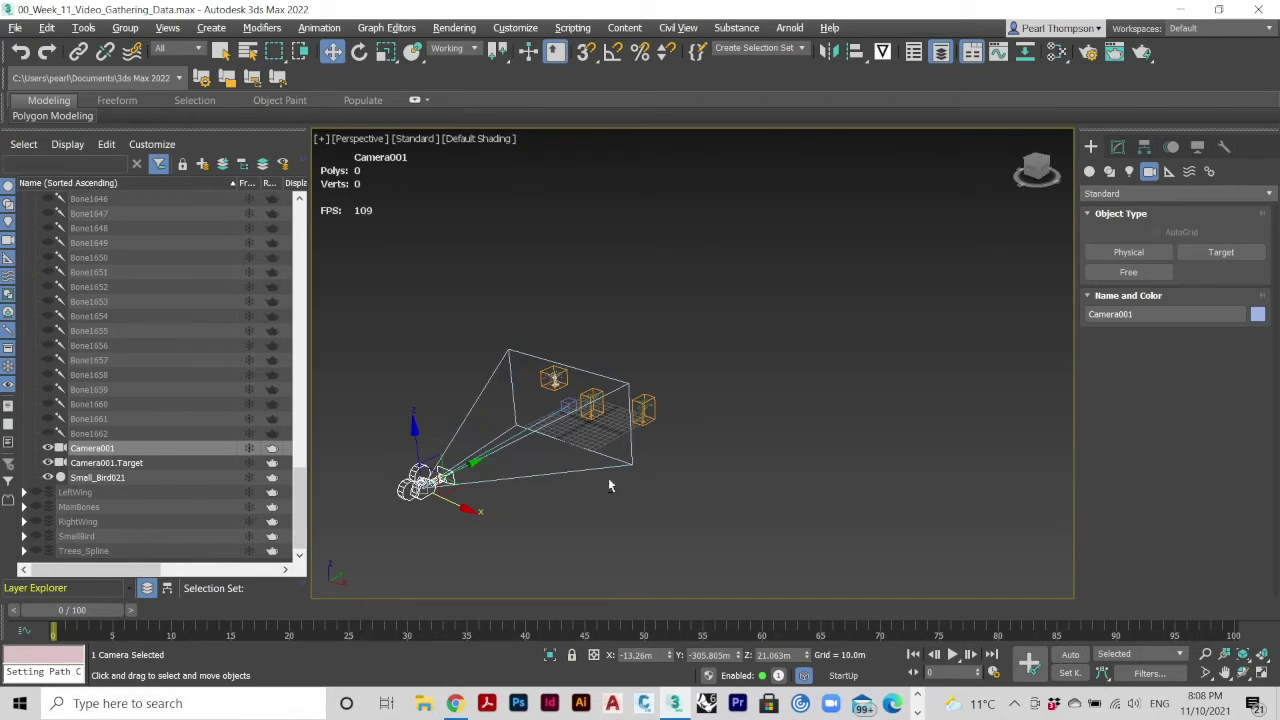
{"action": "left_click_drag", "start_coordinate": [461, 469], "coordinate": [406, 495]}
{"action": "left_click", "coordinate": [552, 551]}
{"action": "middle_click_drag", "start_coordinate": [500, 548], "coordinate": [686, 509], "text": "alt"}
{"action": "left_click", "coordinate": [545, 507]}
{"action": "left_click_drag", "start_coordinate": [588, 477], "coordinate": [659, 476]}
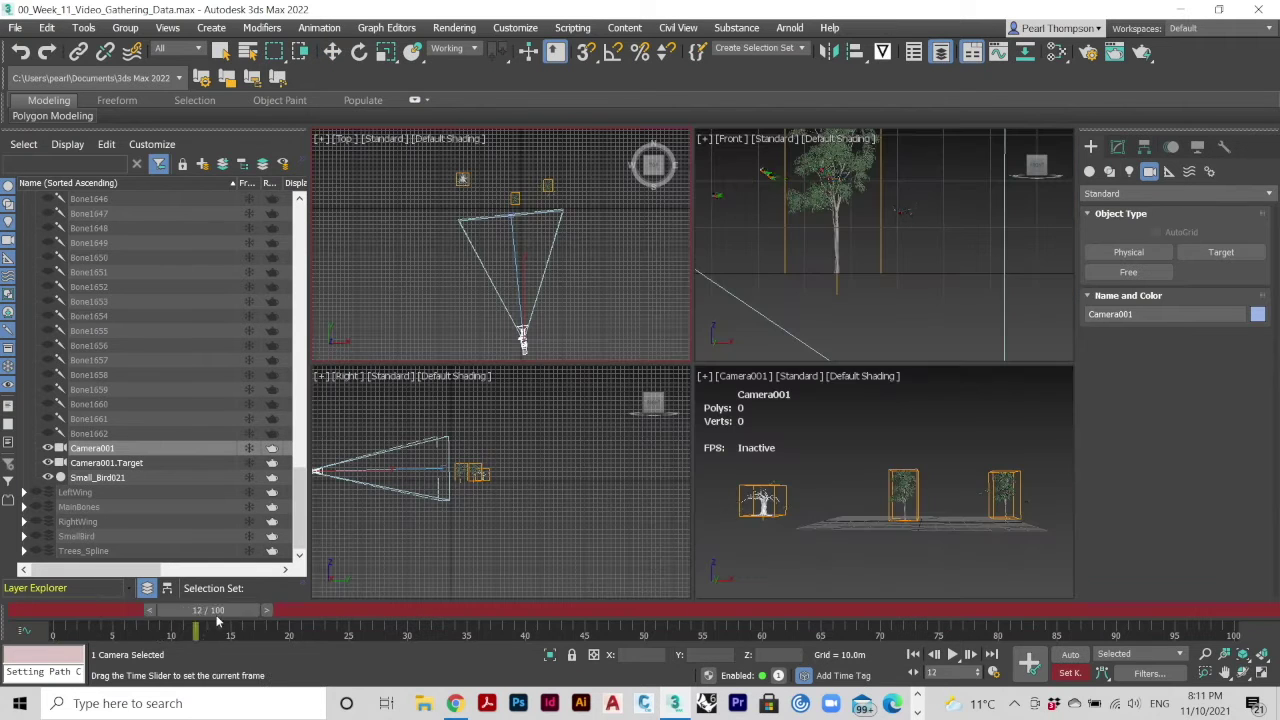
Preview the bird animation from its first frame and play it in a maximized Camera001 view
{"action": "left_click_drag", "start_coordinate": [209, 612], "coordinate": [53, 612]}
{"action": "key", "text": "w"}
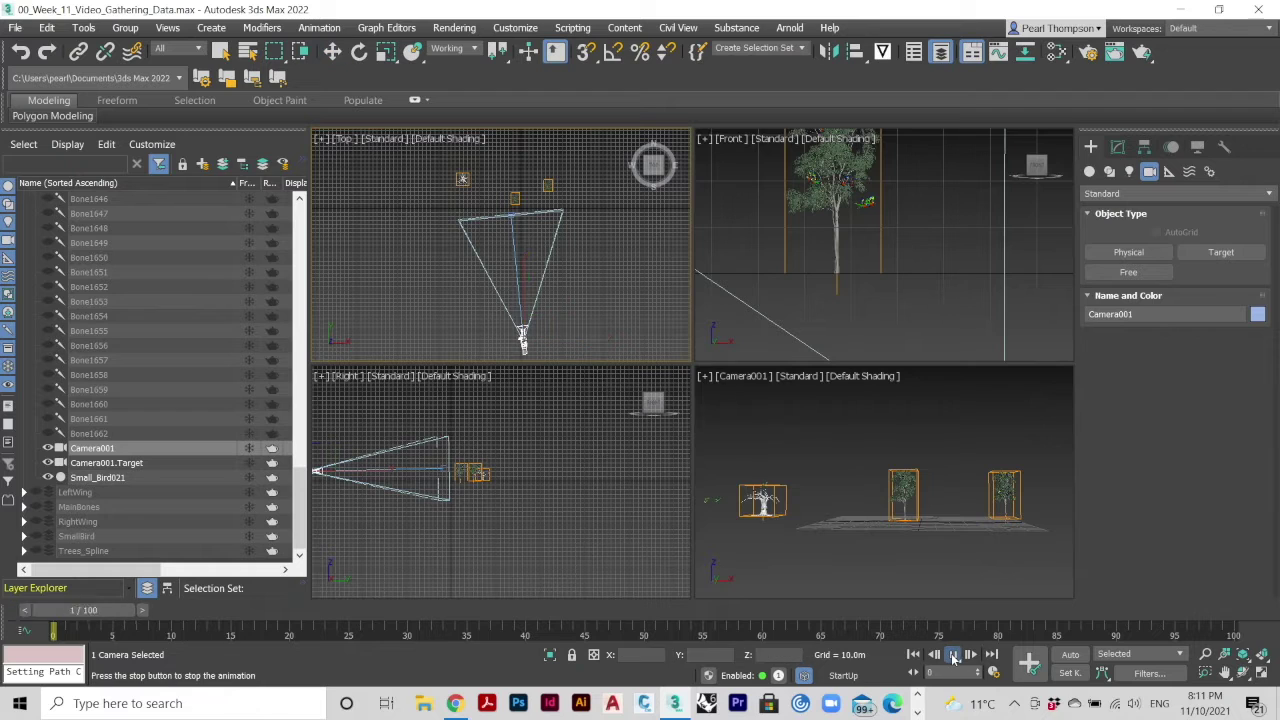
{"action": "left_click_drag", "start_coordinate": [53, 612], "coordinate": [726, 612]}
{"action": "left_click", "coordinate": [704, 376]}
{"action": "left_click", "coordinate": [752, 391]}
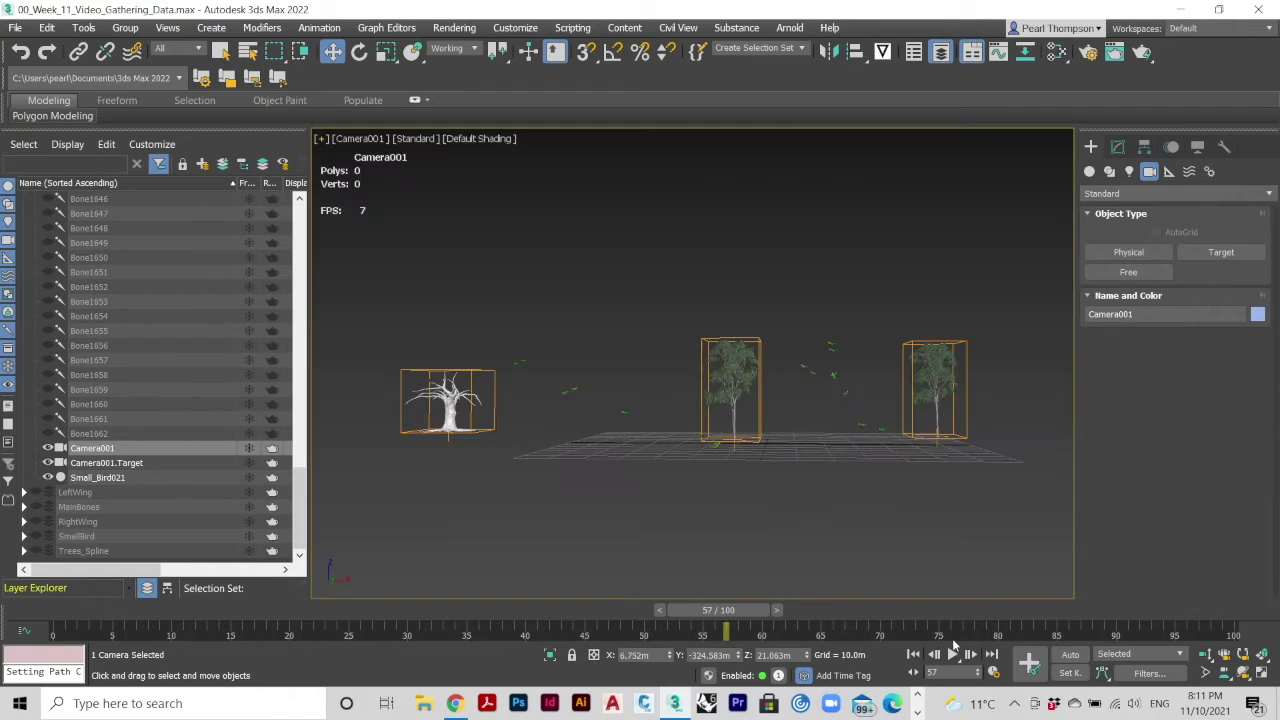
{"action": "left_click", "coordinate": [953, 654]}
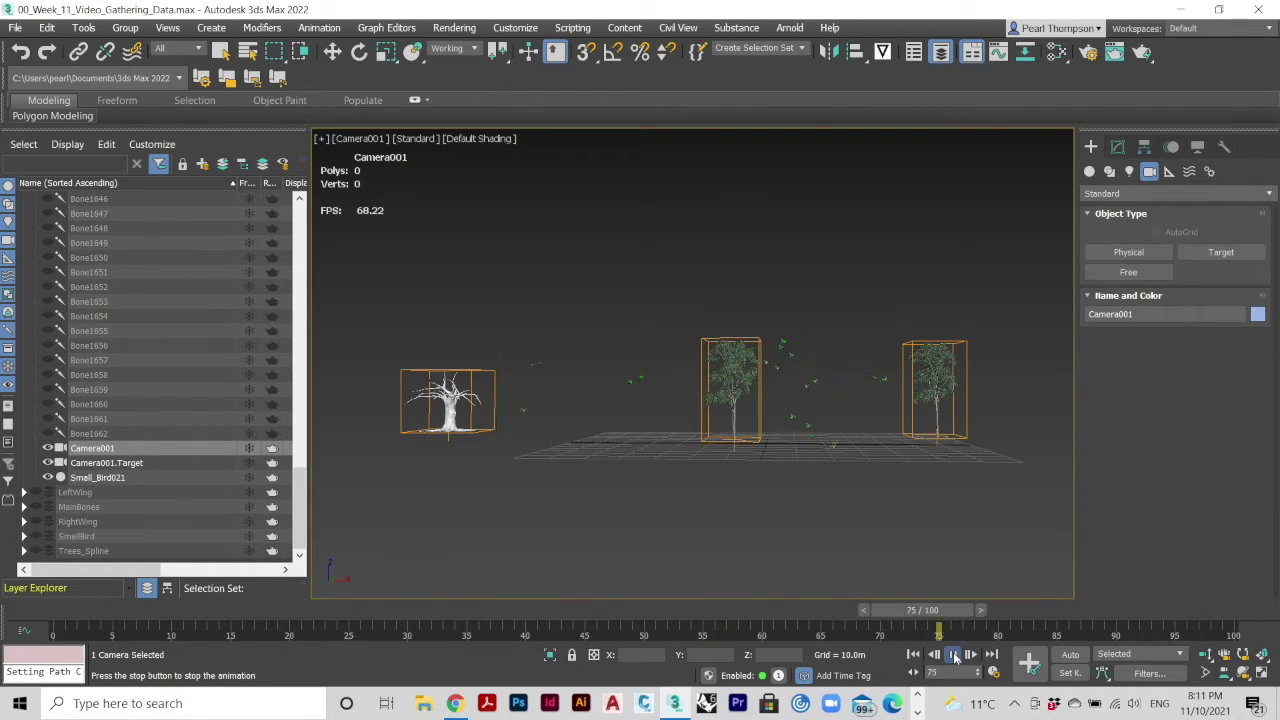
{"action": "left_click", "coordinate": [953, 654]}
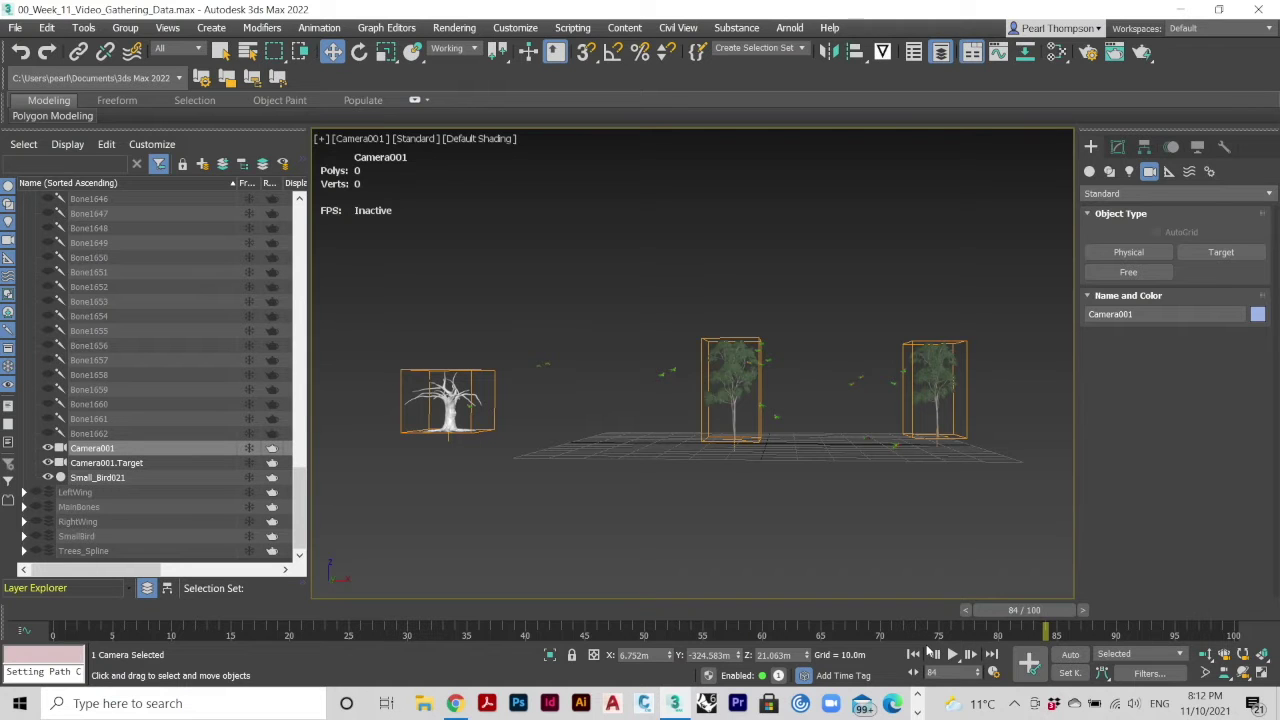
Set the render's time output to Active Time Segment and keep the HDTV (video) output size
{"action": "left_click", "coordinate": [454, 27]}
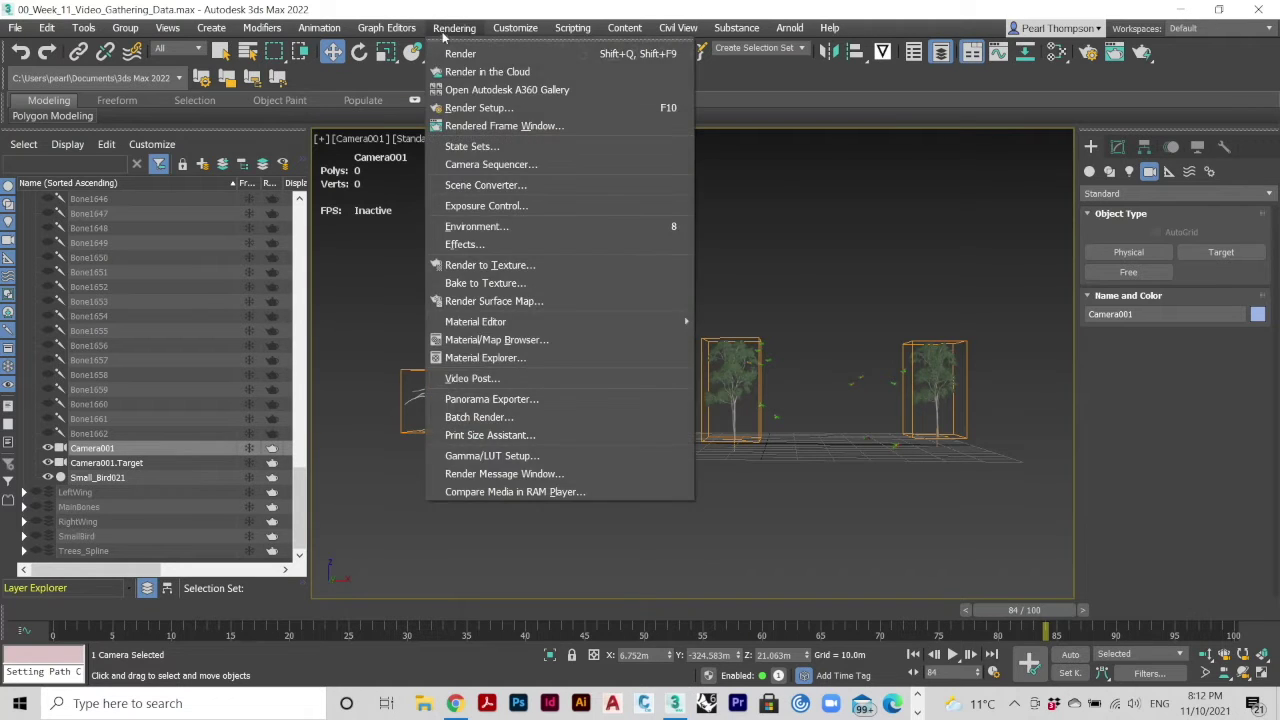
{"action": "left_click", "coordinate": [480, 108]}
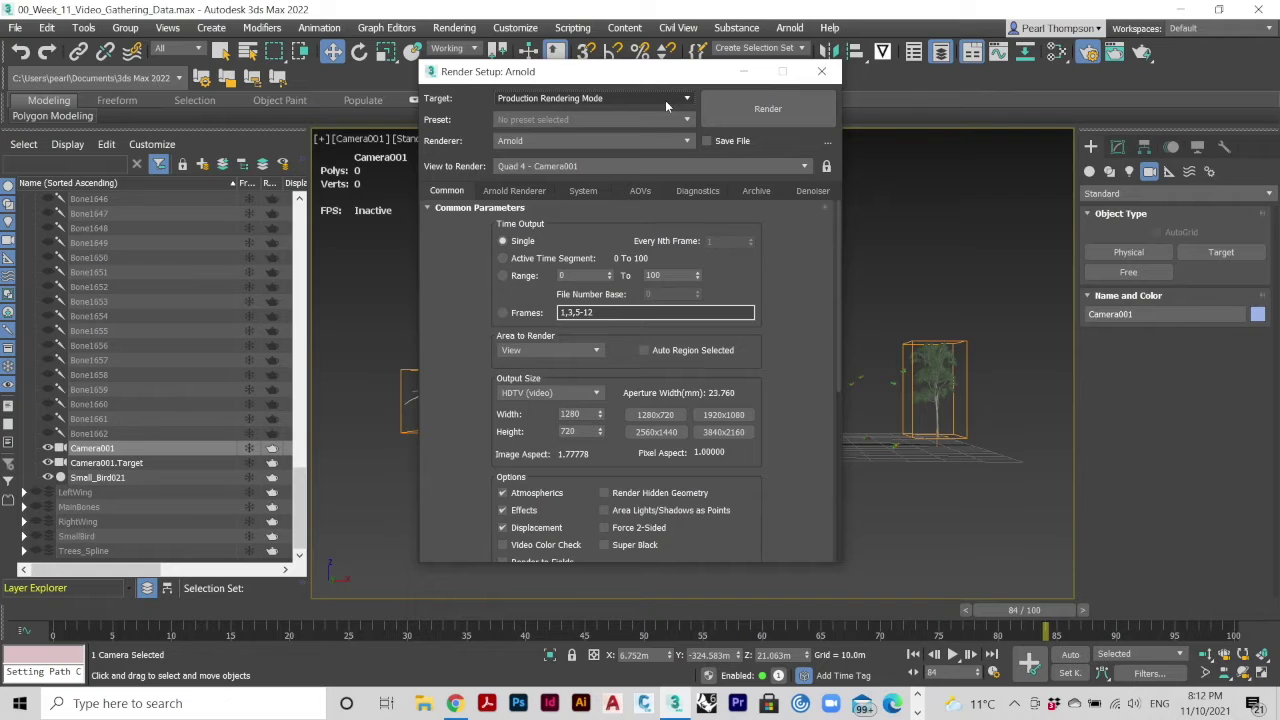
{"action": "left_click", "coordinate": [504, 258]}
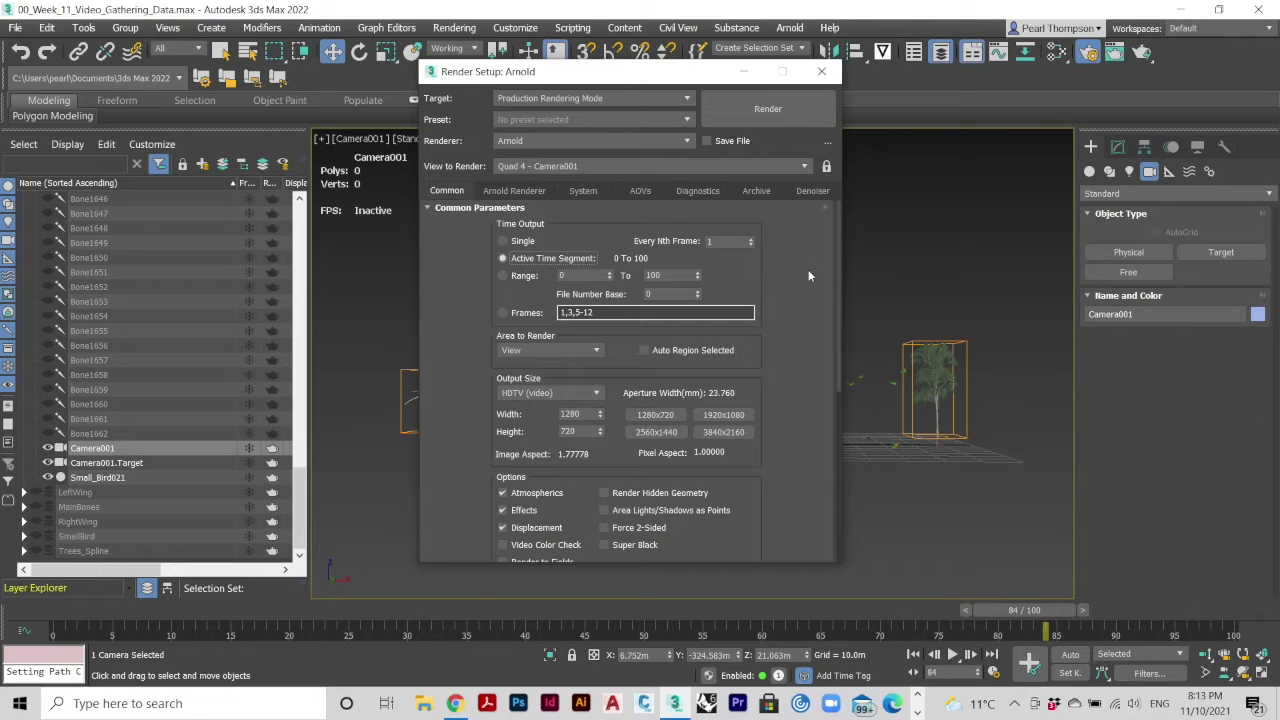
{"action": "left_click", "coordinate": [598, 393]}
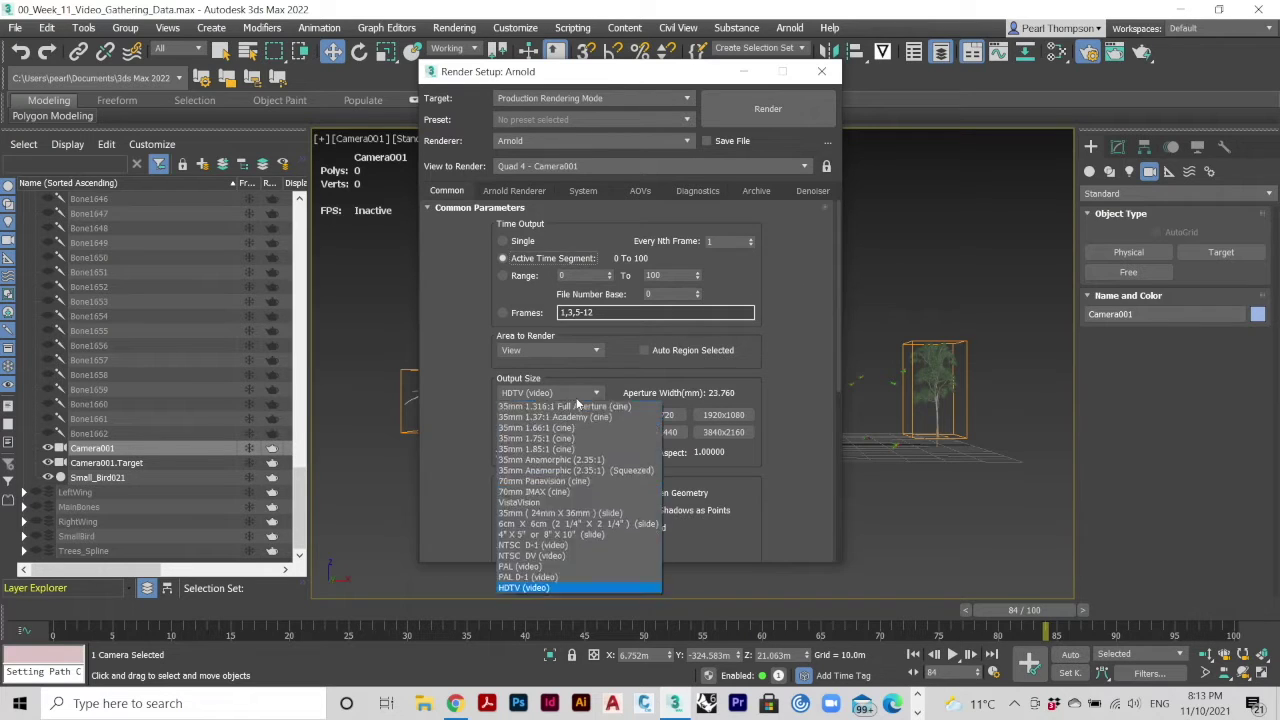
{"action": "left_click", "coordinate": [791, 423]}
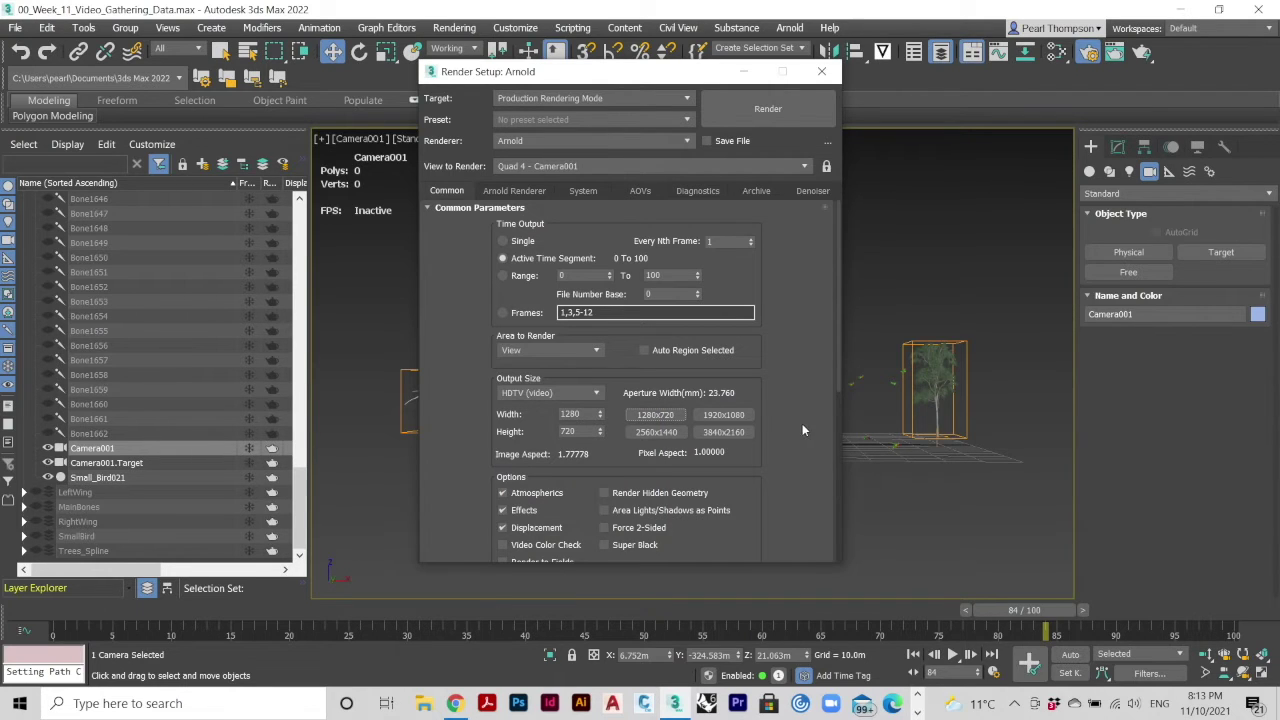
Choose the 1_Weeks_7-12 folder inside Flexible Urban Modelling as the location for the render output file
{"action": "scroll", "coordinate": [801, 427], "scroll_direction": "down", "scroll_amount": 3}
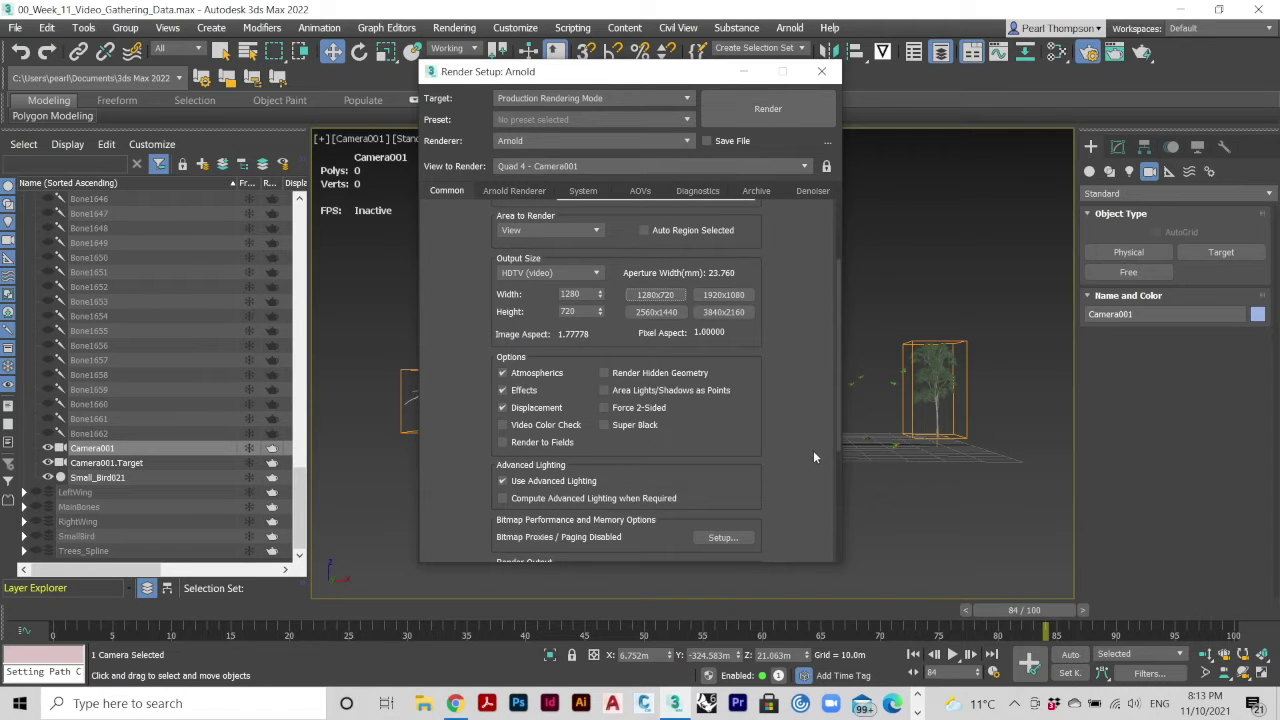
{"action": "scroll", "coordinate": [816, 455], "scroll_direction": "down", "scroll_amount": 4}
{"action": "left_click", "coordinate": [725, 441]}
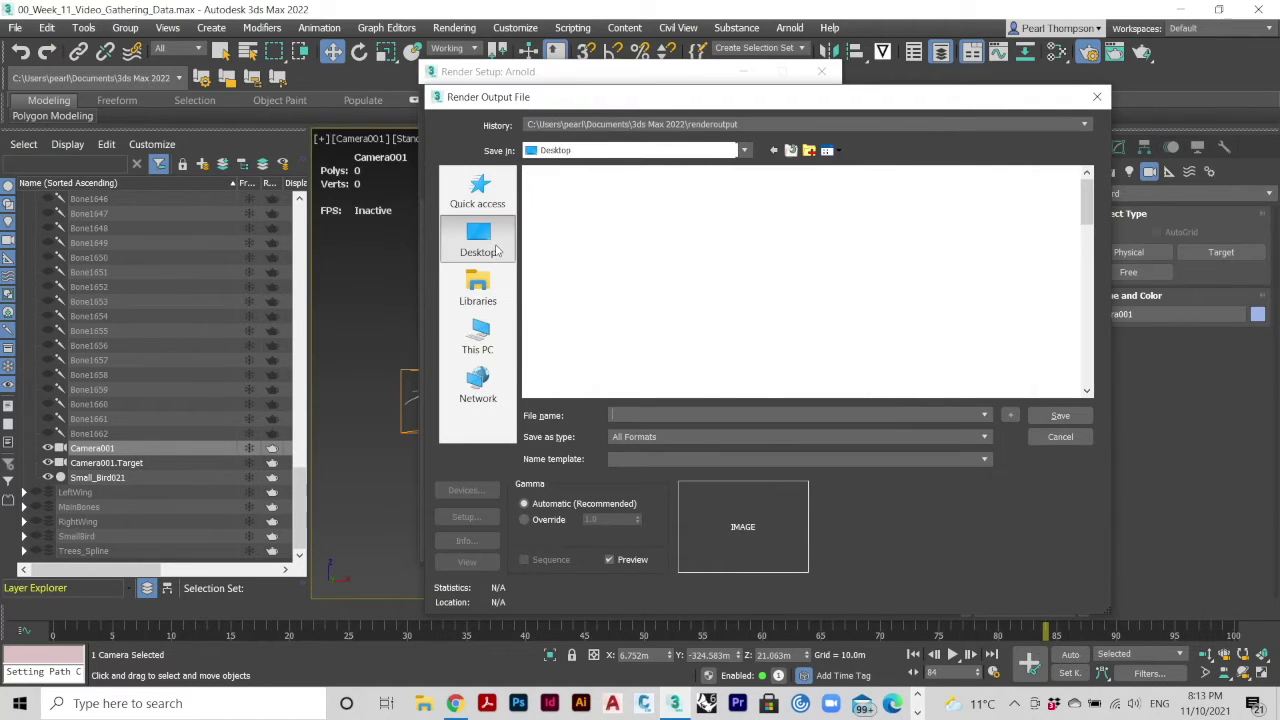
{"action": "double_click", "coordinate": [650, 364]}
{"action": "left_click", "coordinate": [600, 208]}
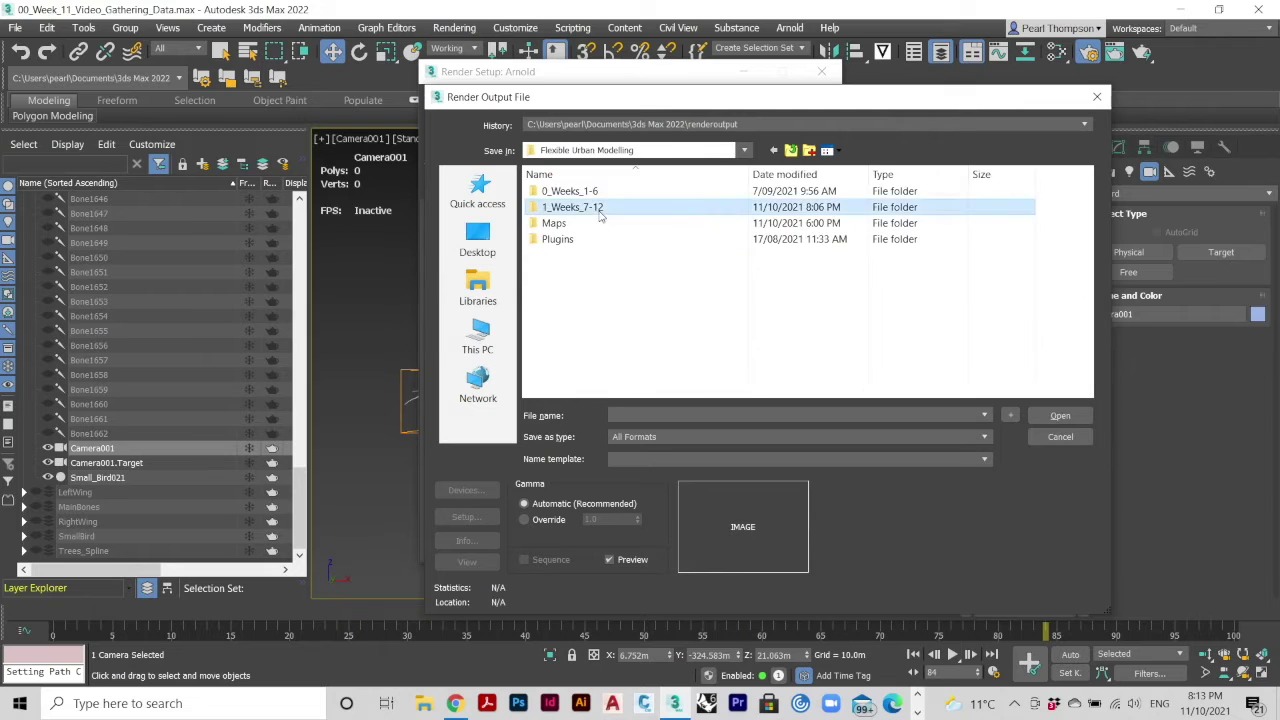
{"action": "double_click", "coordinate": [600, 210]}
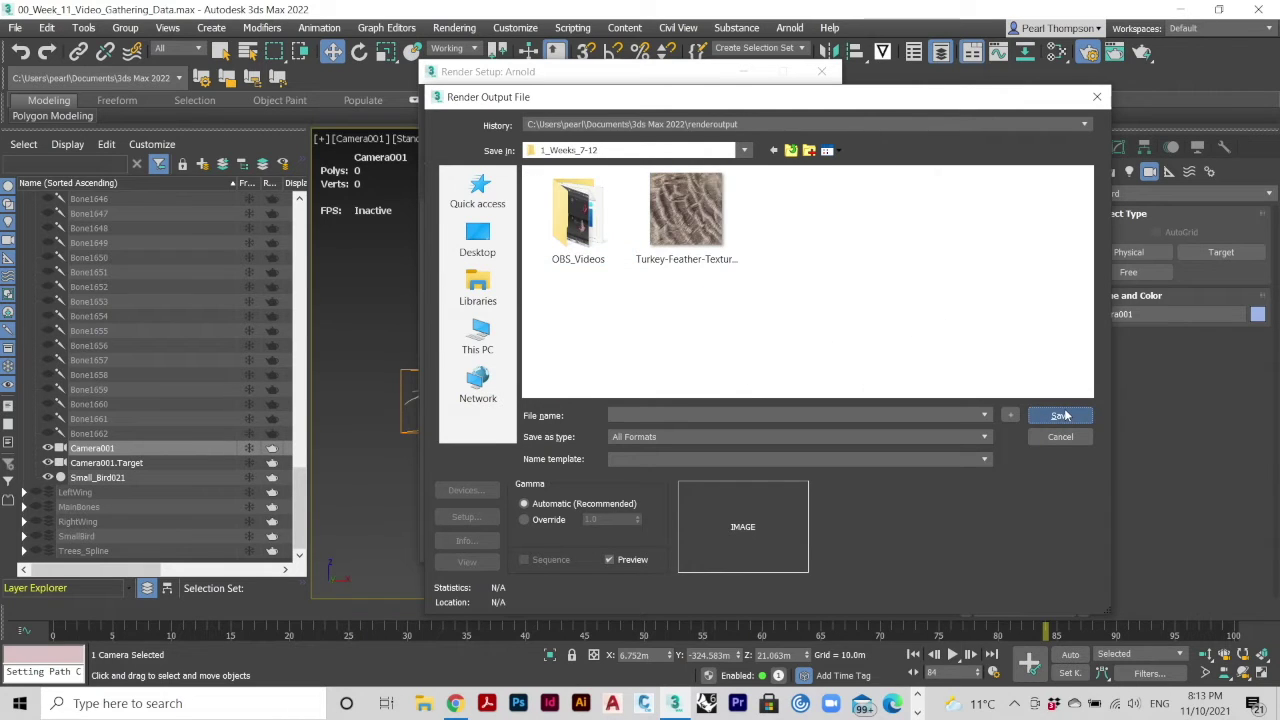
Save the render output as an AVI file named Test_Animation_Birds
{"action": "left_click", "coordinate": [790, 437]}
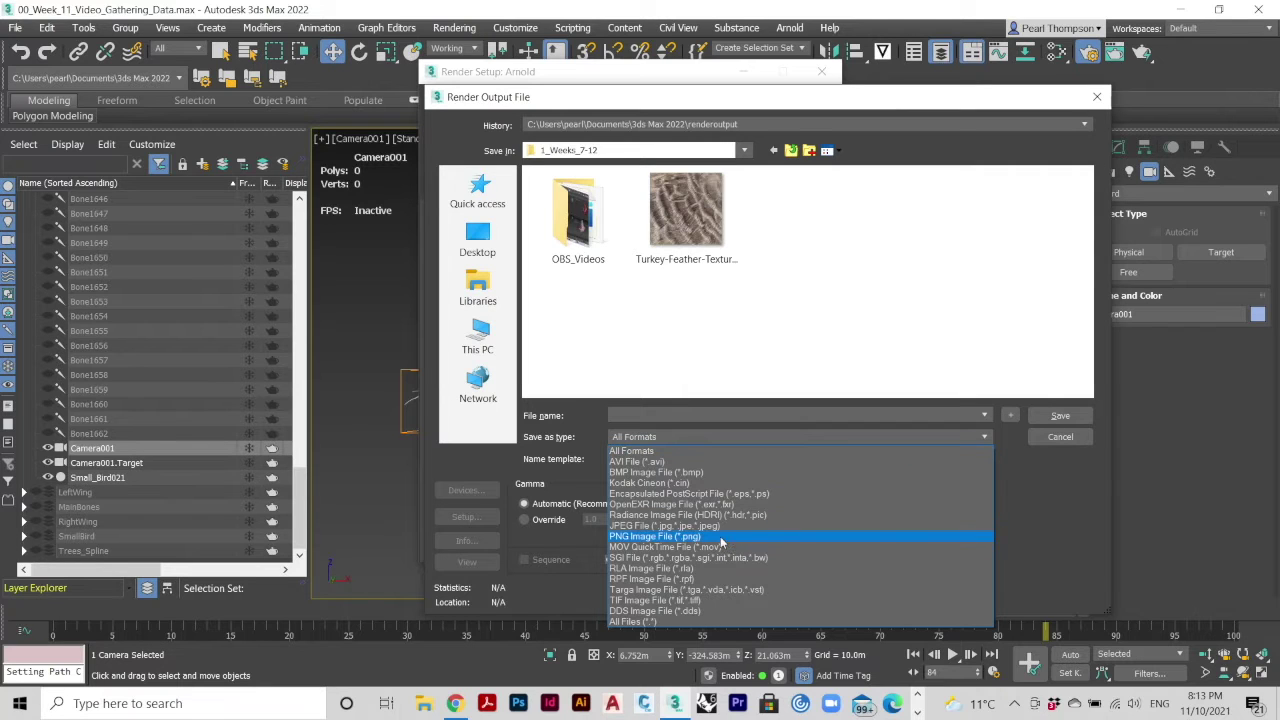
{"action": "left_click", "coordinate": [726, 462]}
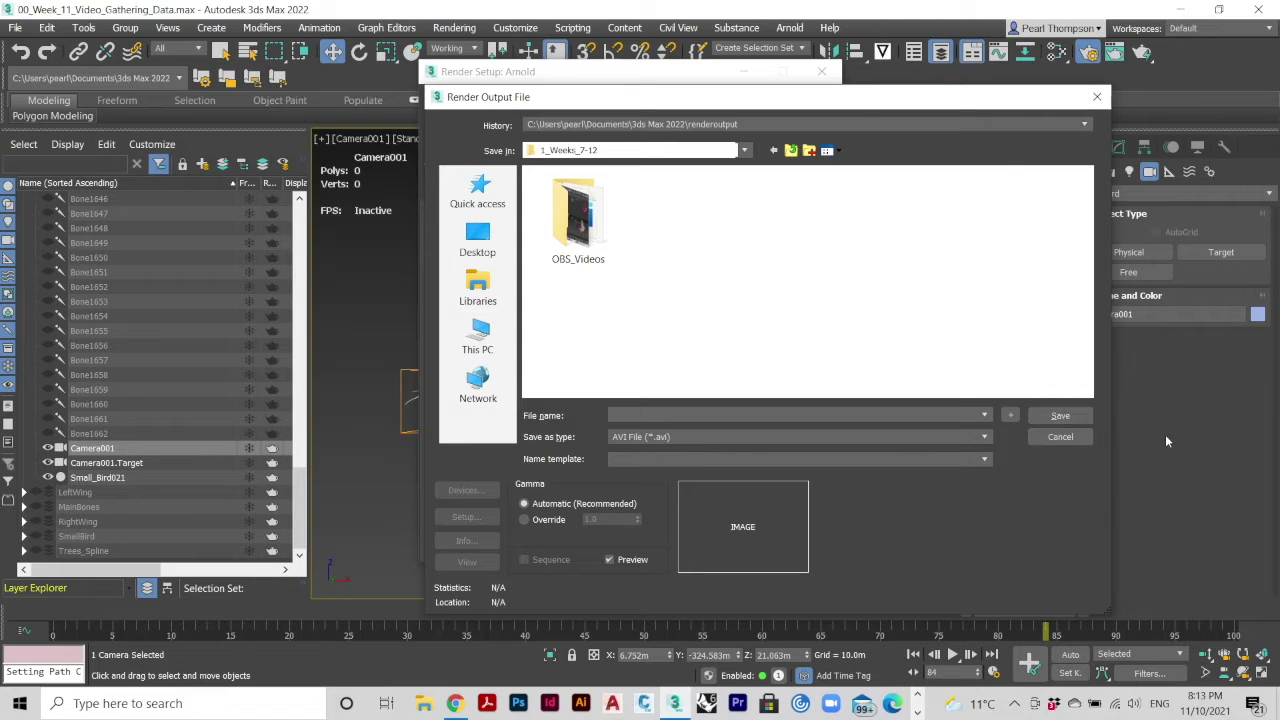
{"action": "type", "text": "Test_Animation_Birds"}
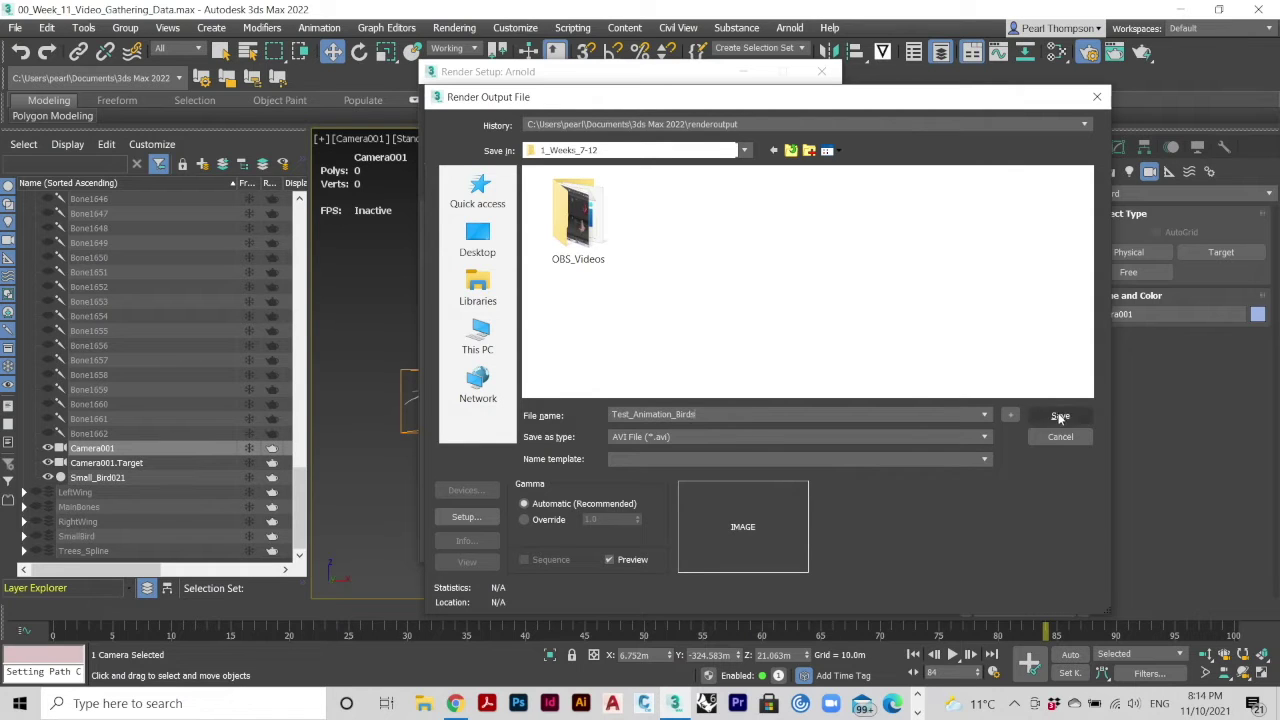
{"action": "left_click", "coordinate": [1060, 415]}
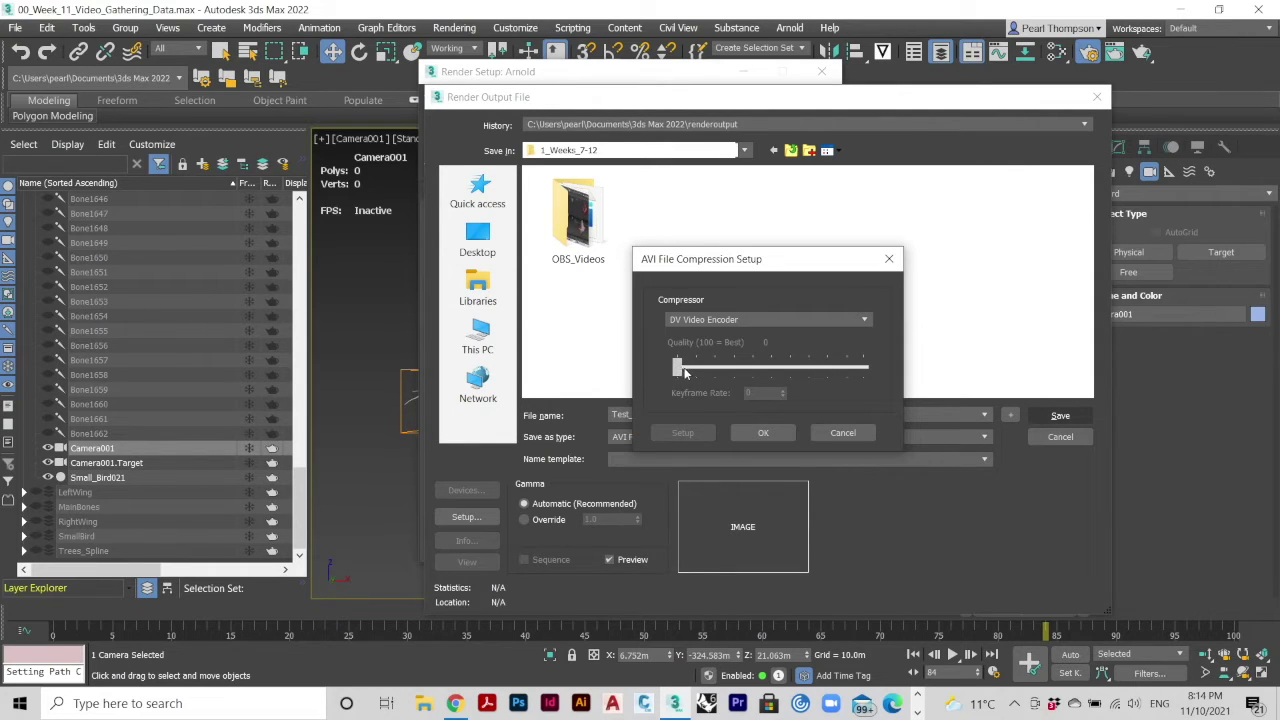
Set the AVI compressor to Microsoft Video 1 and accept the compression settings
{"action": "left_click", "coordinate": [815, 320]}
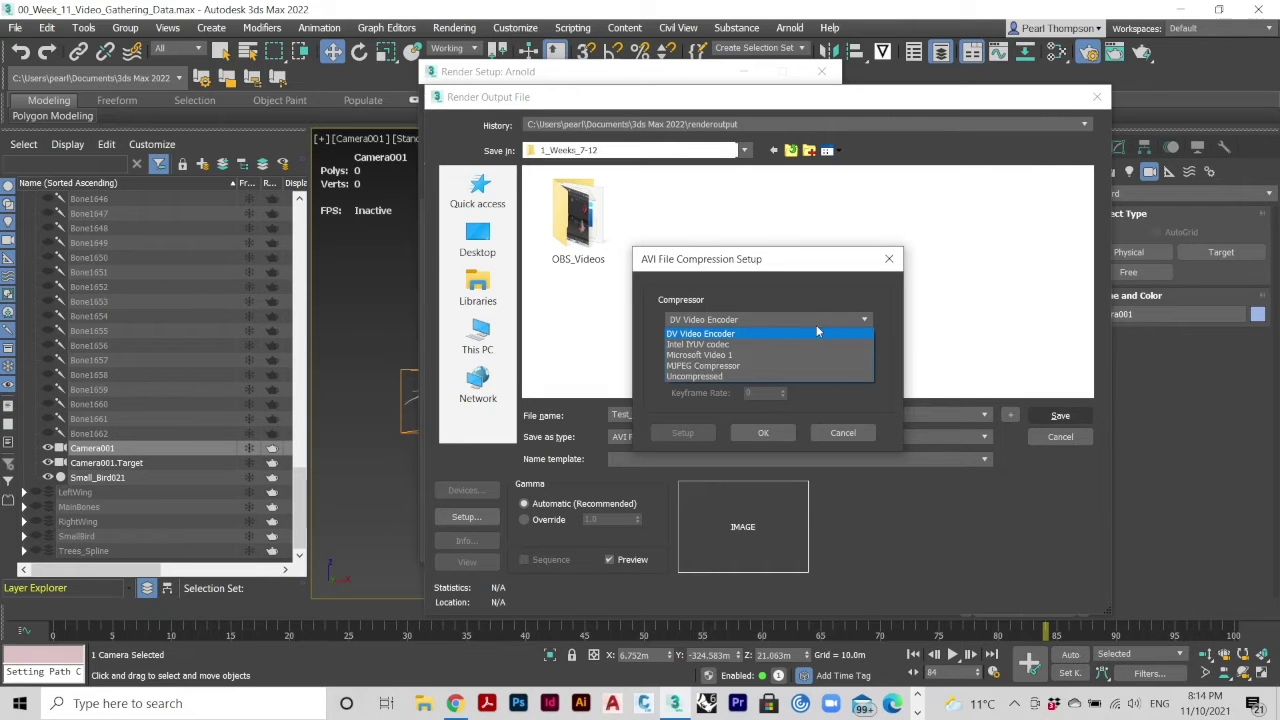
{"action": "left_click", "coordinate": [765, 355]}
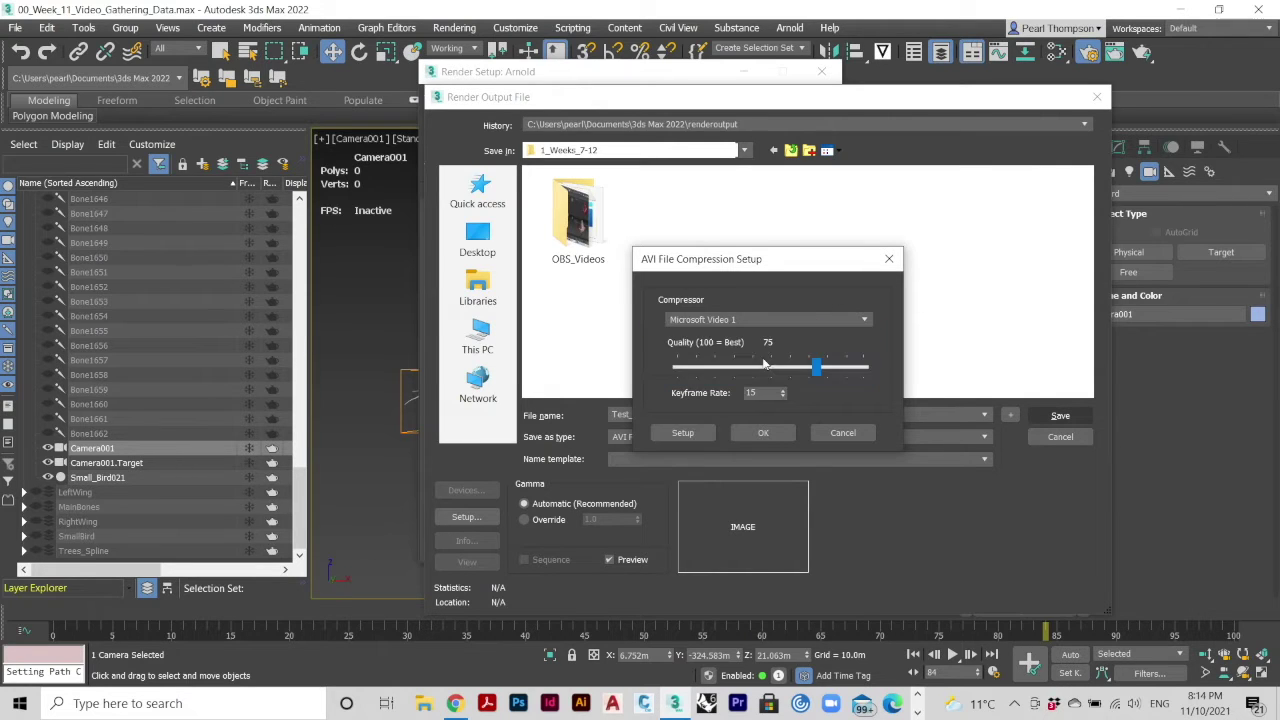
{"action": "left_click", "coordinate": [764, 432]}
Review the render output, email notification, script and assigned renderer settings in Render Setup
{"action": "scroll", "coordinate": [794, 430], "scroll_direction": "down", "scroll_amount": 2}
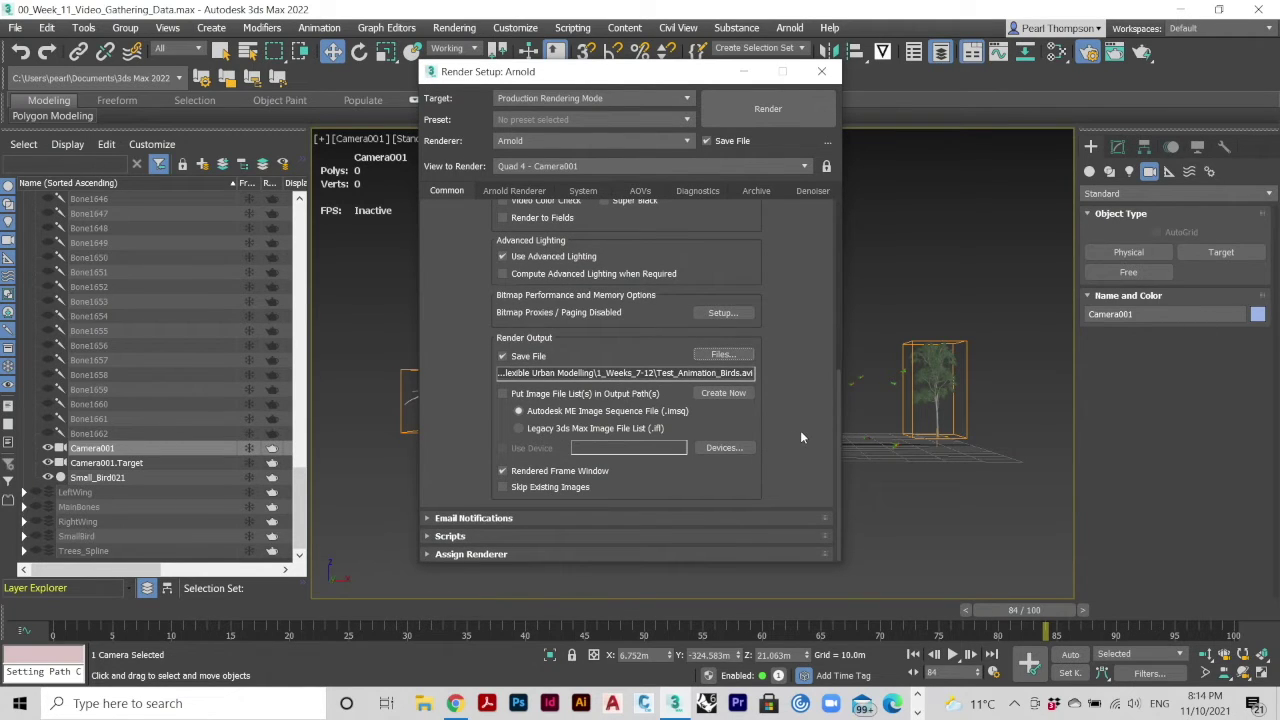
{"action": "left_click", "coordinate": [442, 518]}
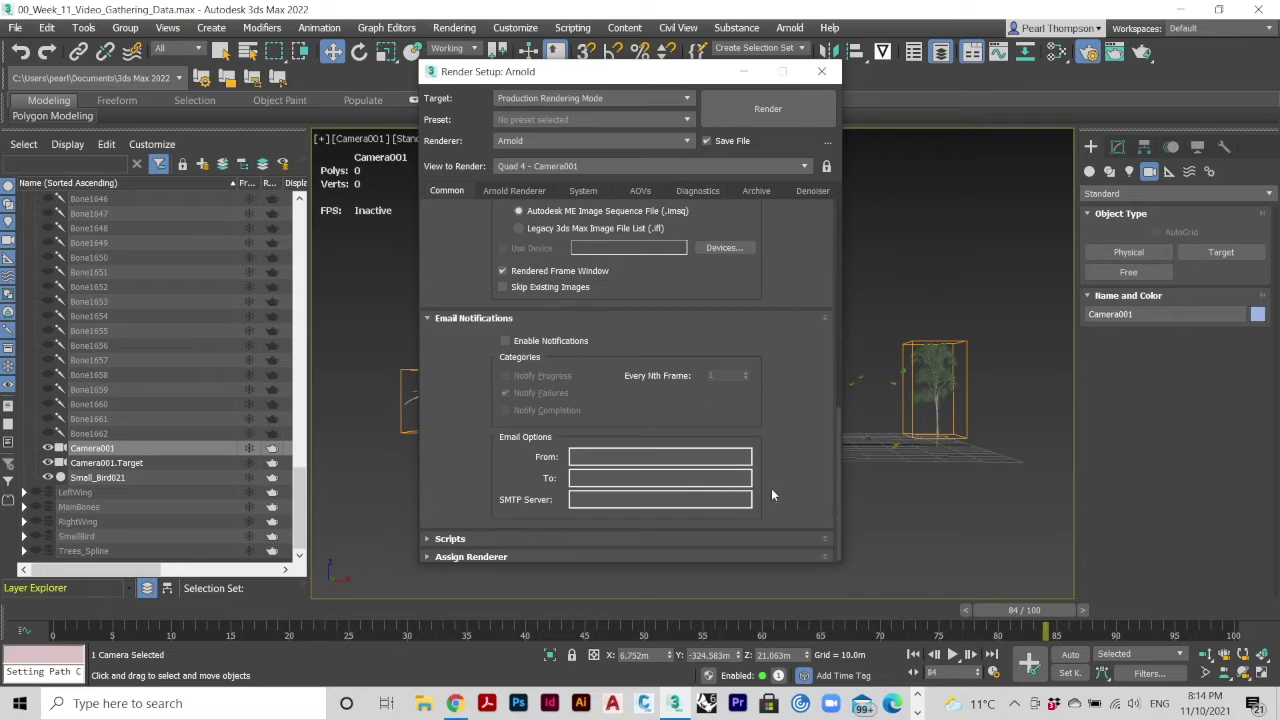
{"action": "left_click", "coordinate": [440, 537]}
{"action": "left_click", "coordinate": [458, 547]}
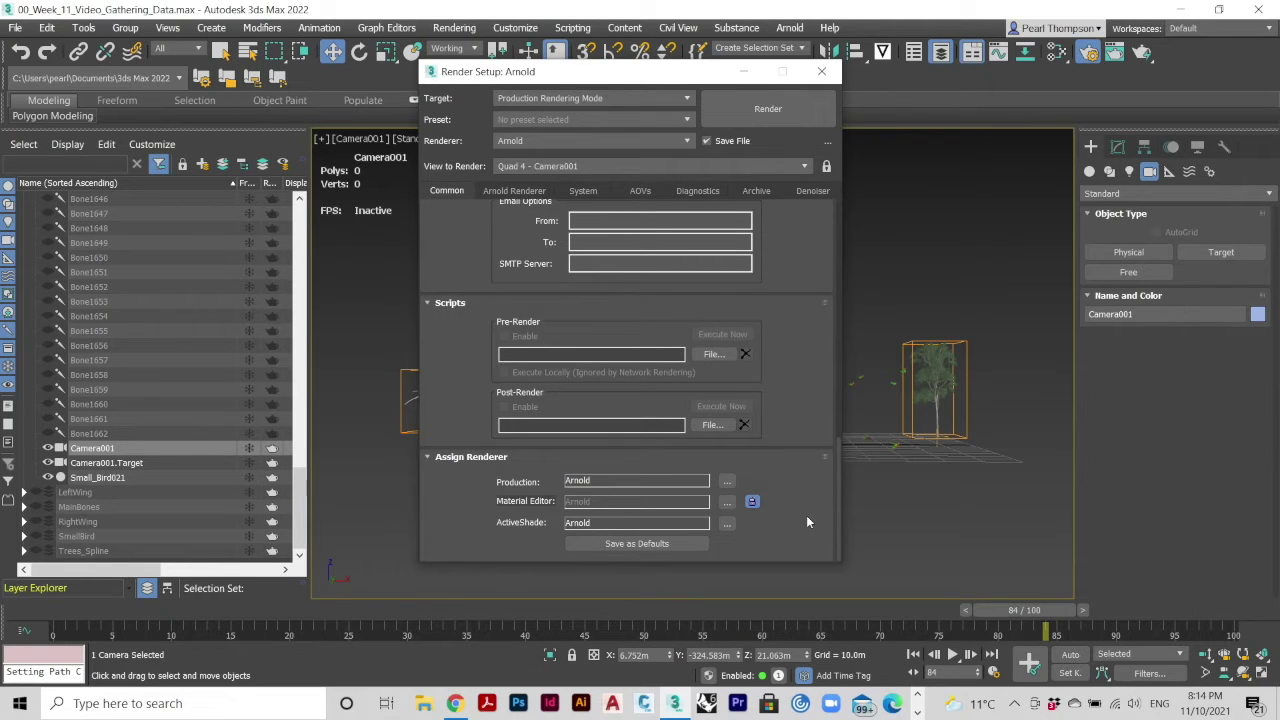
{"action": "scroll", "coordinate": [806, 515], "scroll_direction": "up", "scroll_amount": 3}
{"action": "scroll", "coordinate": [806, 515], "scroll_direction": "down", "scroll_amount": 3}
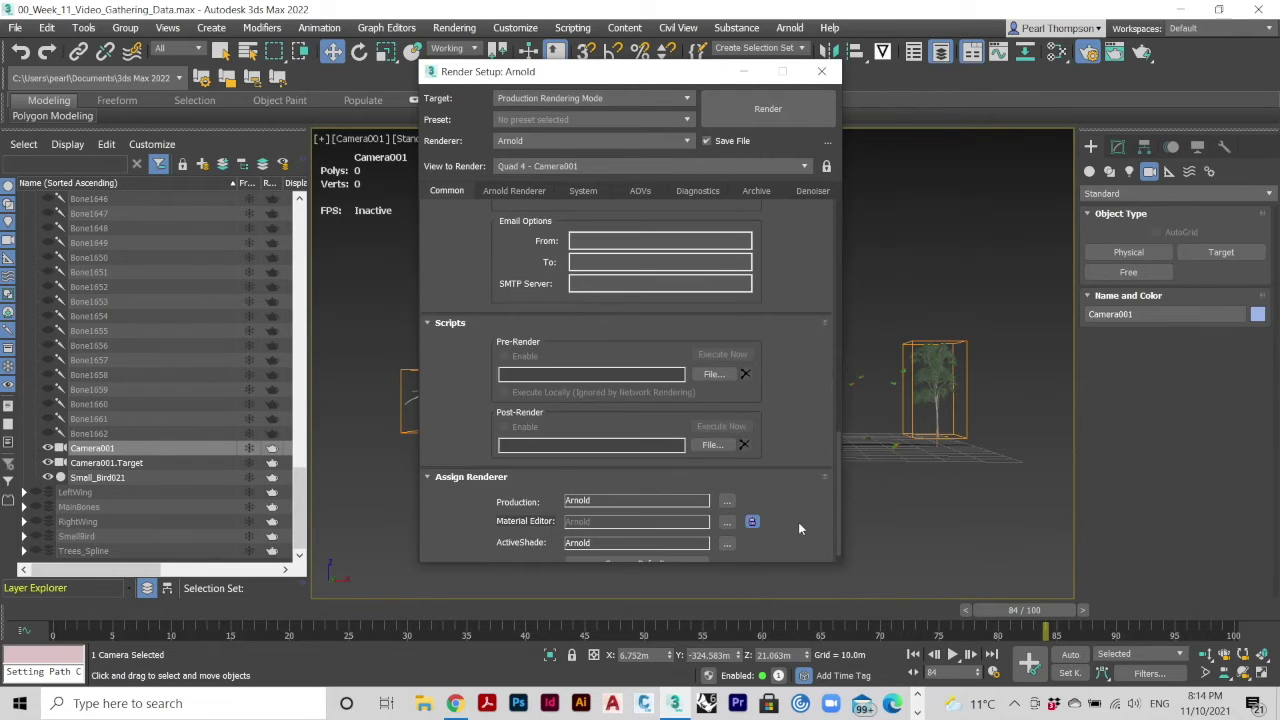
{"action": "scroll", "coordinate": [799, 528], "scroll_direction": "down", "scroll_amount": 1}
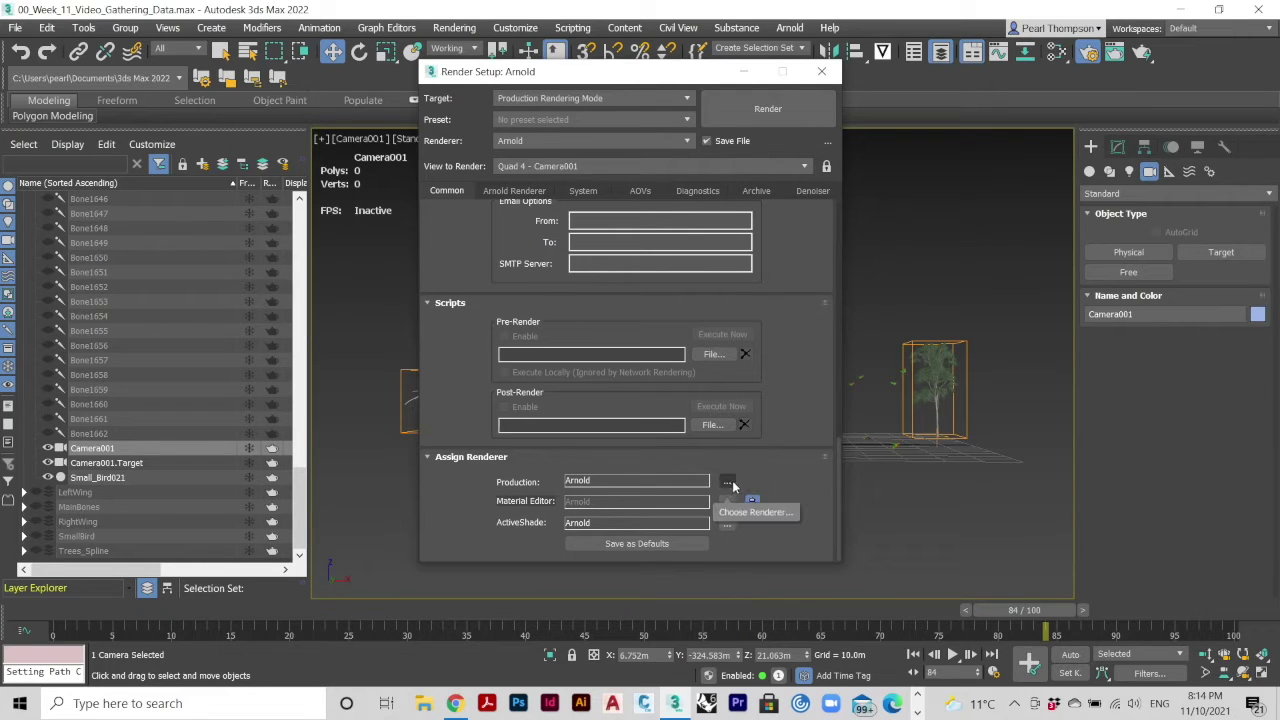
Return to the common render parameters and start rendering the Camera001 animation
{"action": "scroll", "coordinate": [786, 520], "scroll_direction": "up", "scroll_amount": 5}
{"action": "scroll", "coordinate": [786, 518], "scroll_direction": "up", "scroll_amount": 10}
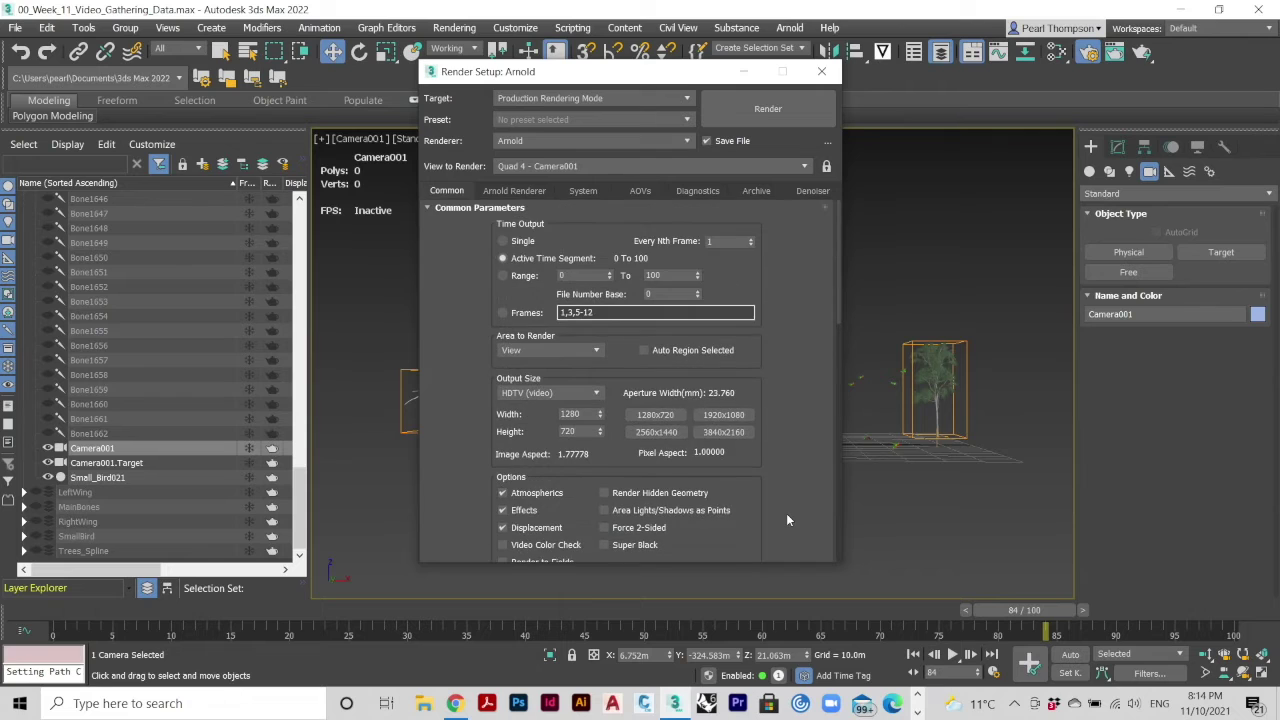
{"action": "left_click", "coordinate": [790, 112]}
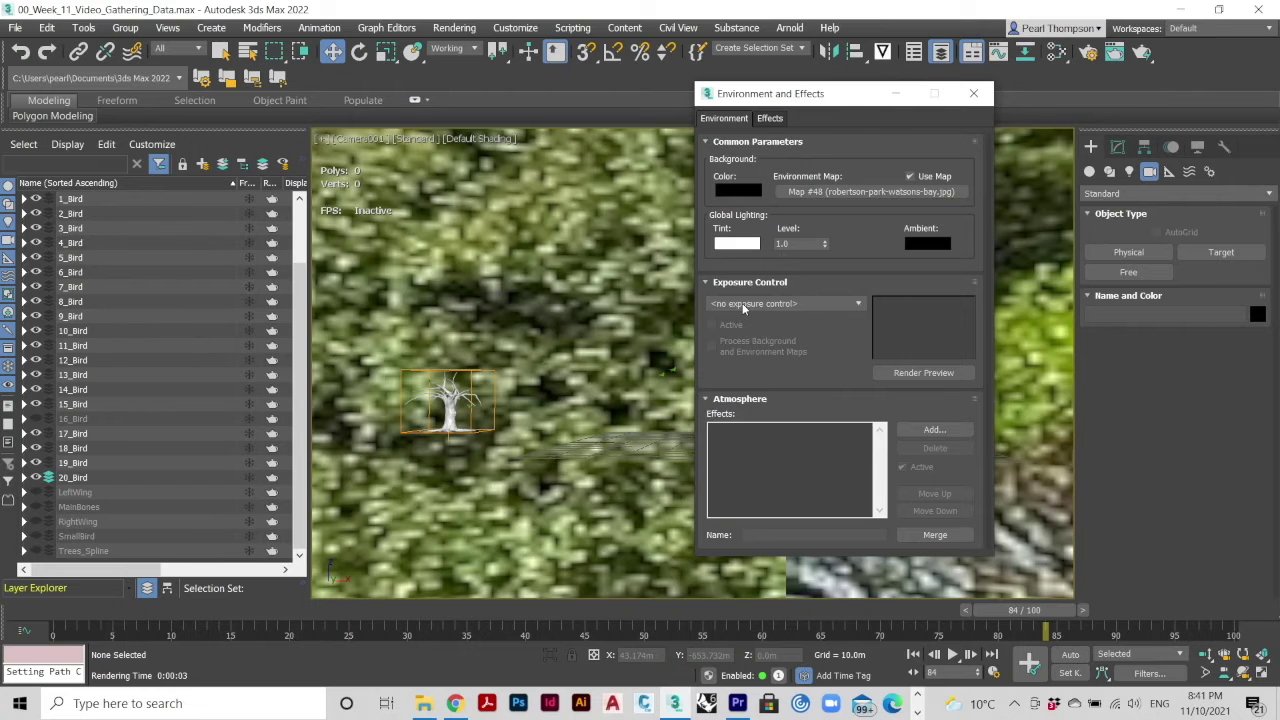
Set the environment map to an HDRI Environment using the epping_forest_02_2k image
{"action": "left_click", "coordinate": [749, 191]}
{"action": "key", "text": "Escape"}
{"action": "left_click", "coordinate": [807, 192]}
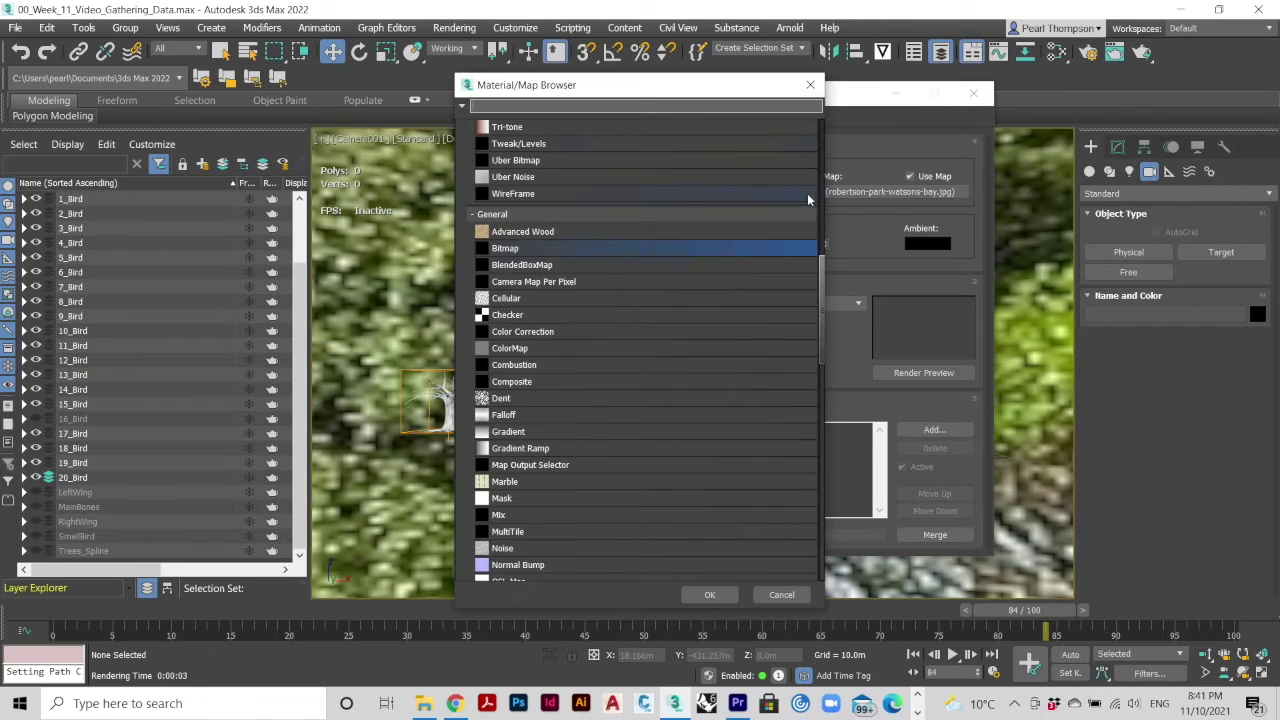
{"action": "scroll", "coordinate": [716, 210], "scroll_direction": "up", "scroll_amount": 10}
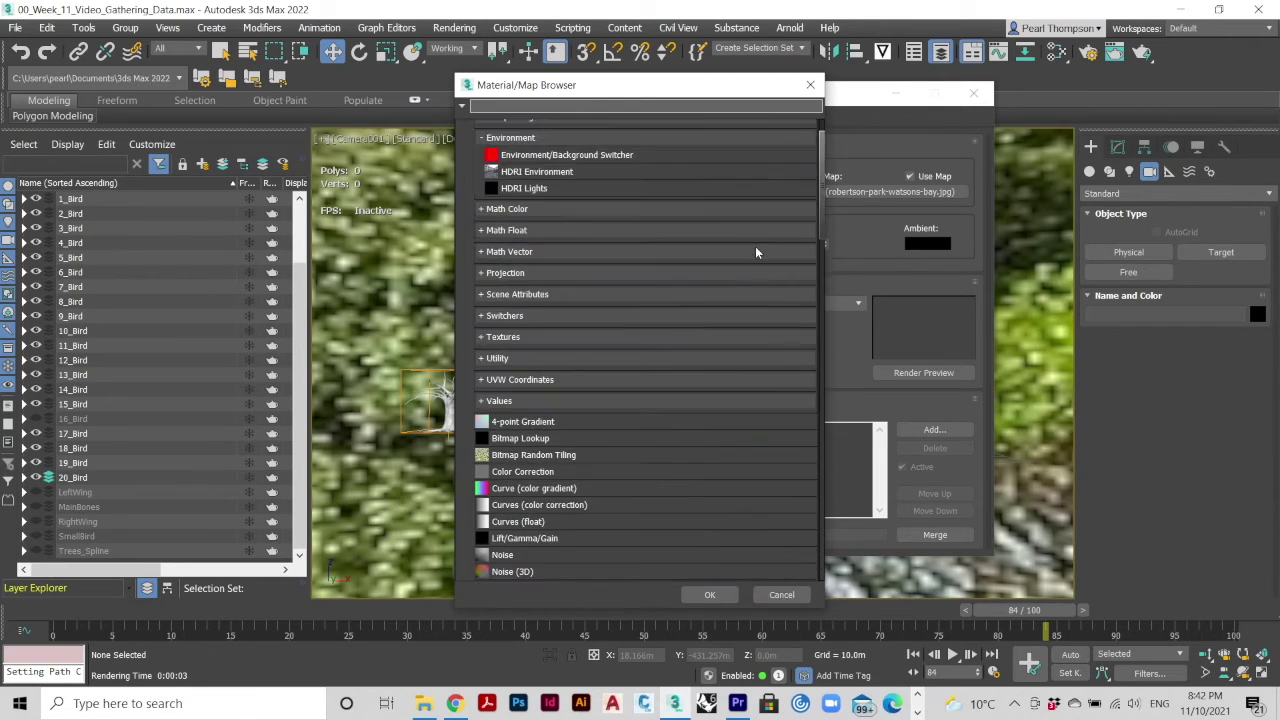
{"action": "double_click", "coordinate": [608, 219]}
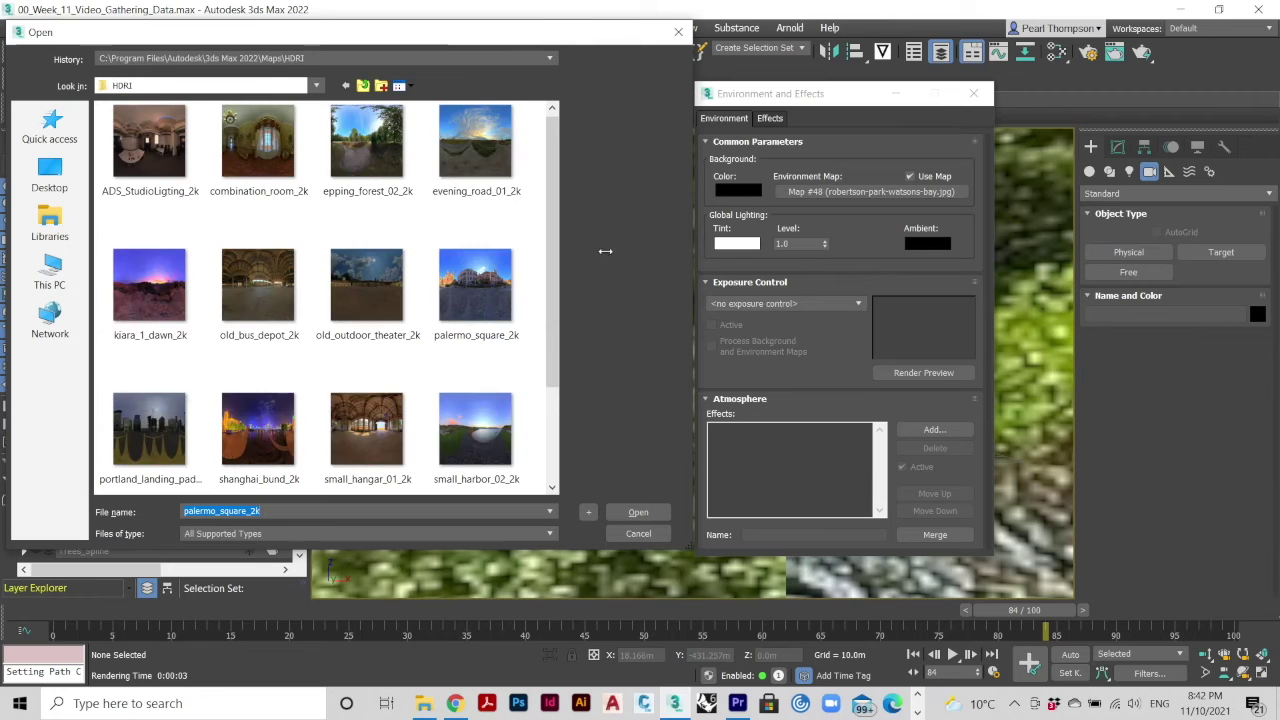
{"action": "left_click", "coordinate": [384, 181]}
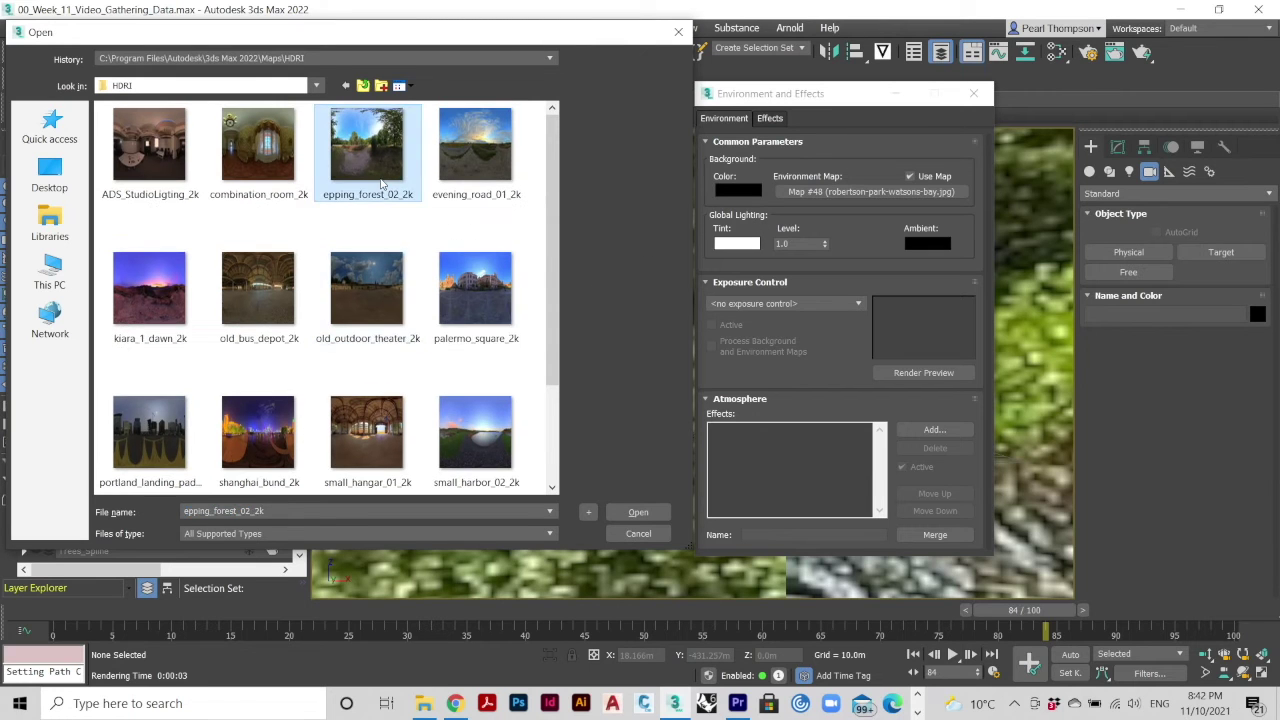
{"action": "left_click", "coordinate": [634, 508]}
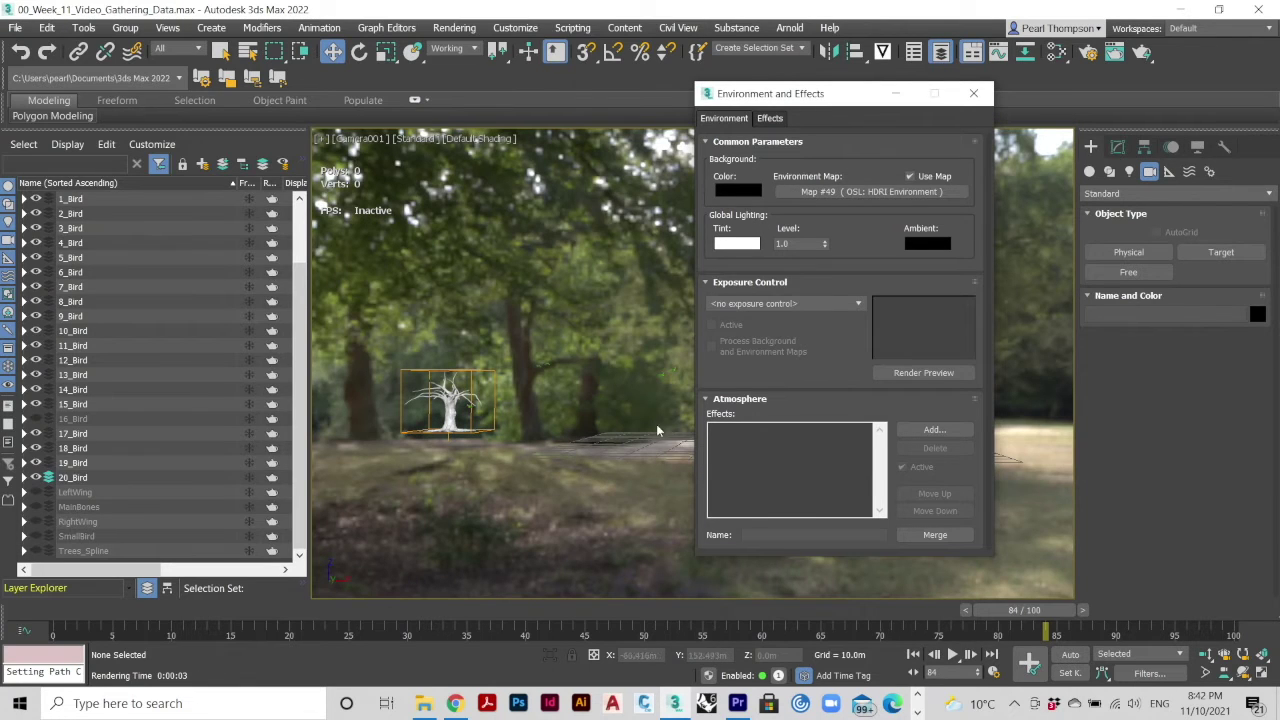
{"action": "left_click", "coordinate": [805, 192]}
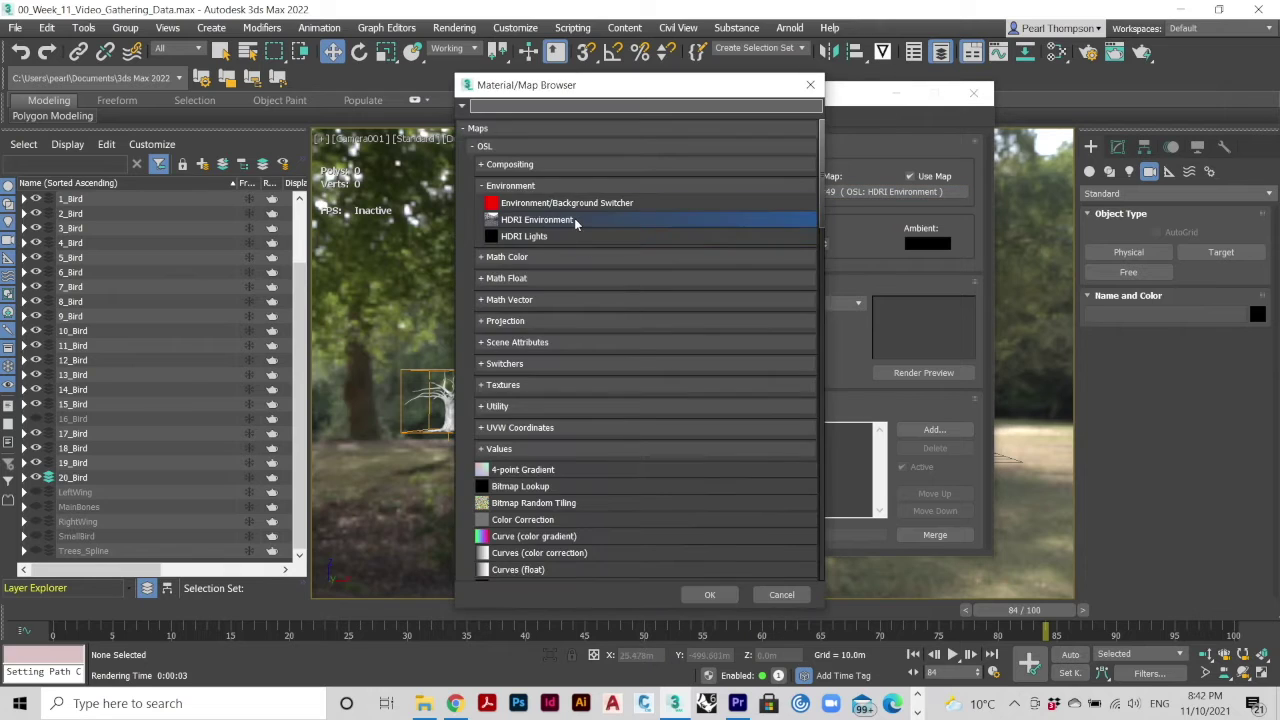
{"action": "double_click", "coordinate": [574, 218]}
{"action": "scroll", "coordinate": [295, 335], "scroll_direction": "down", "scroll_amount": 2}
{"action": "scroll", "coordinate": [260, 300], "scroll_direction": "up", "scroll_amount": 2}
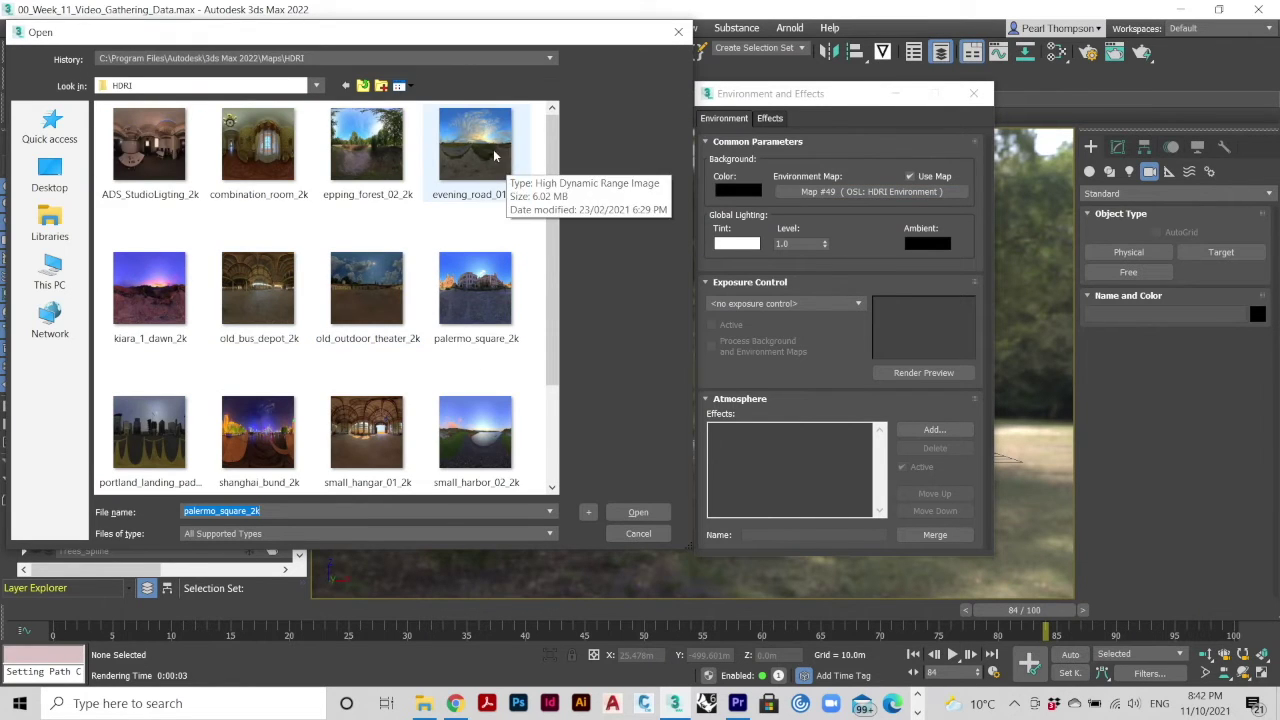
{"action": "left_click", "coordinate": [679, 32]}
Reassign the epping_forest_02_2k HDRI Environment as the background map and close the environment settings
{"action": "left_click", "coordinate": [863, 192]}
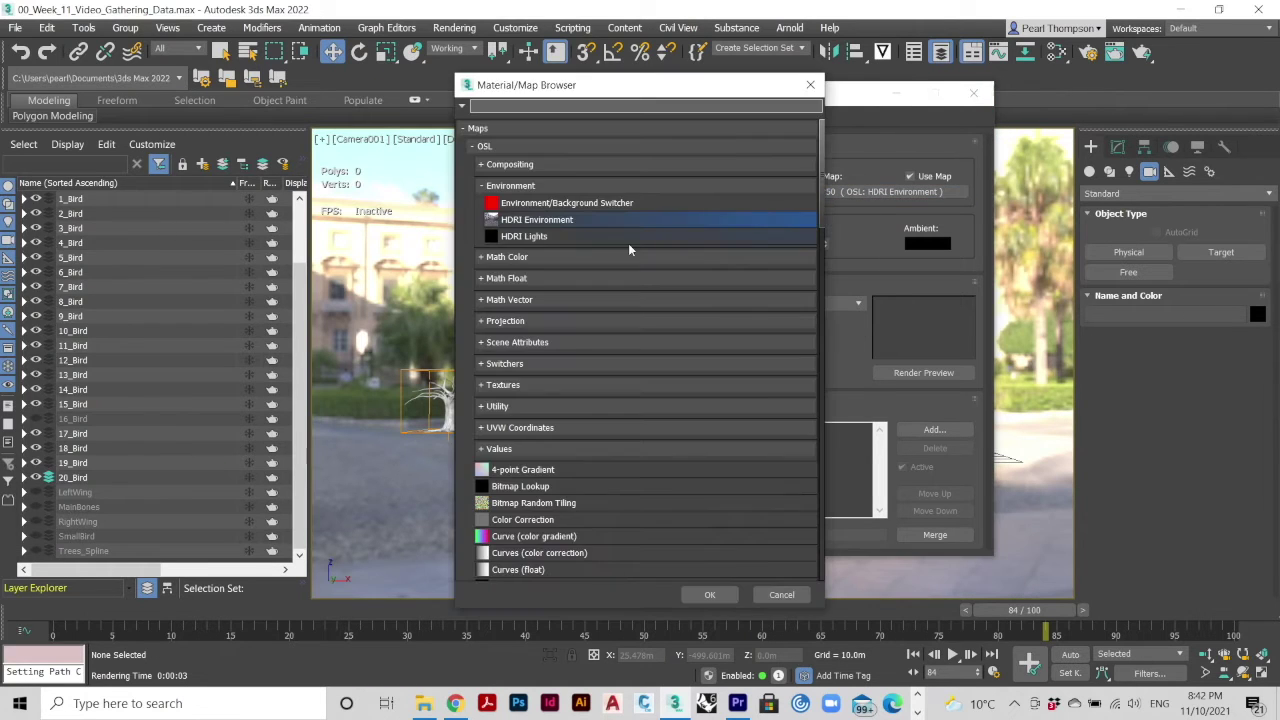
{"action": "double_click", "coordinate": [552, 219]}
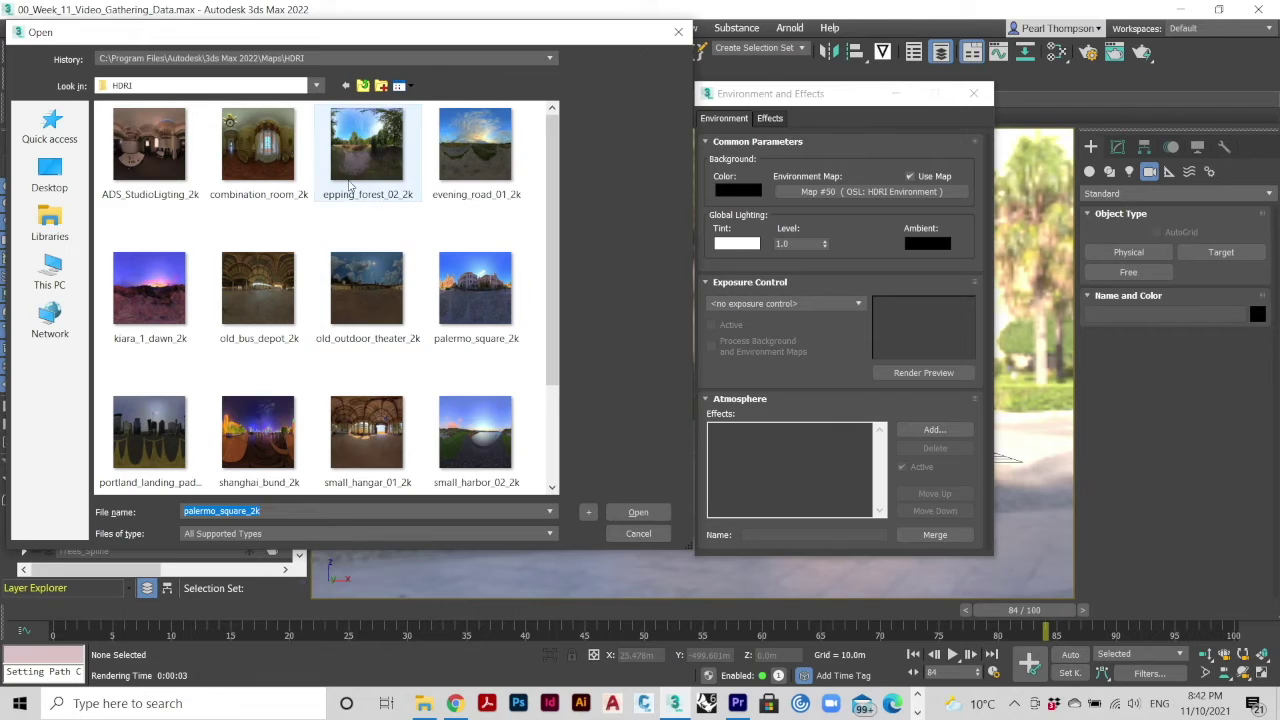
{"action": "double_click", "coordinate": [350, 185]}
{"action": "left_click", "coordinate": [973, 93]}
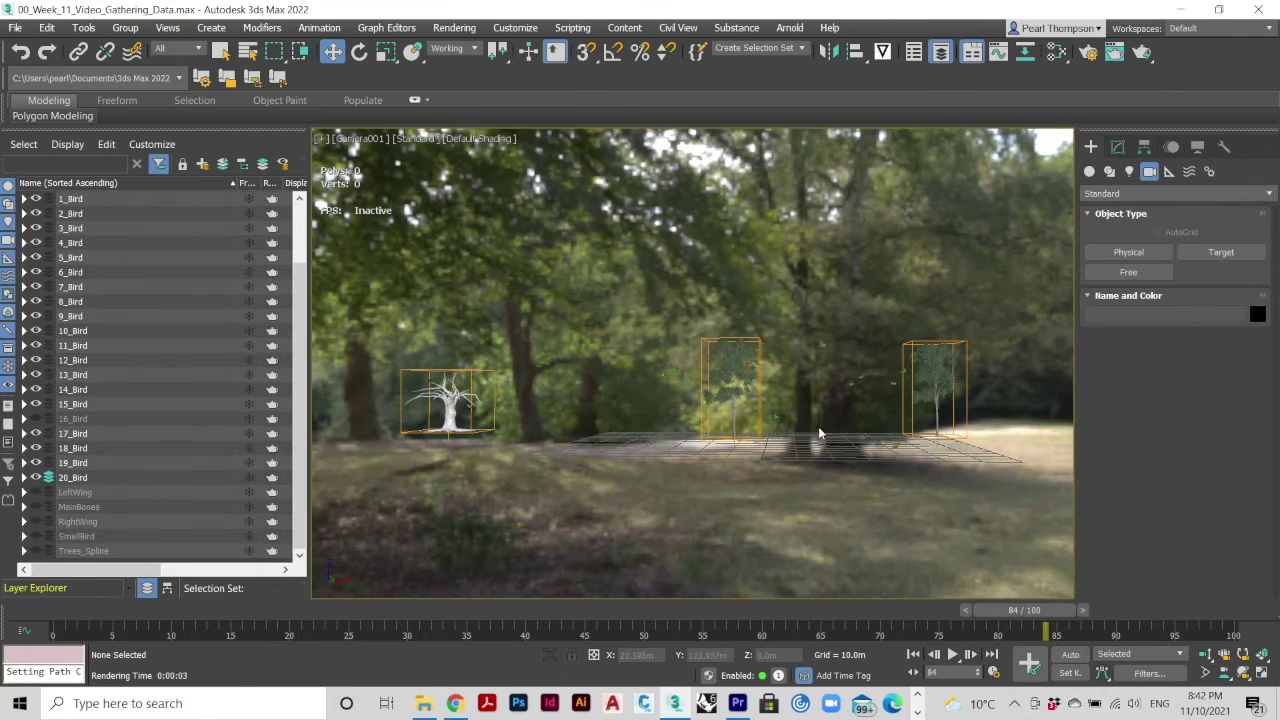
Show all four viewports, change the Camera001 viewport to Perspective and maximize it
{"action": "middle_click_drag", "start_coordinate": [848, 442], "coordinate": [856, 572]}
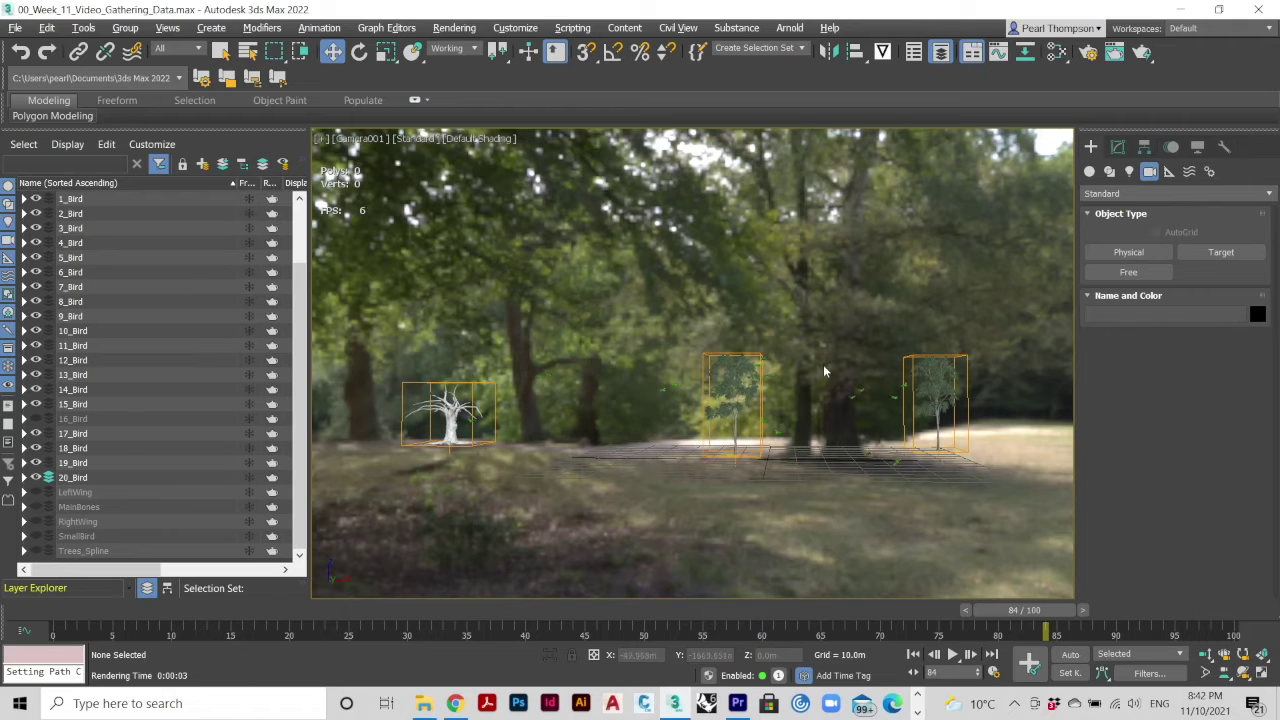
{"action": "left_click", "coordinate": [322, 139]}
{"action": "left_click", "coordinate": [358, 147]}
{"action": "left_click", "coordinate": [750, 375]}
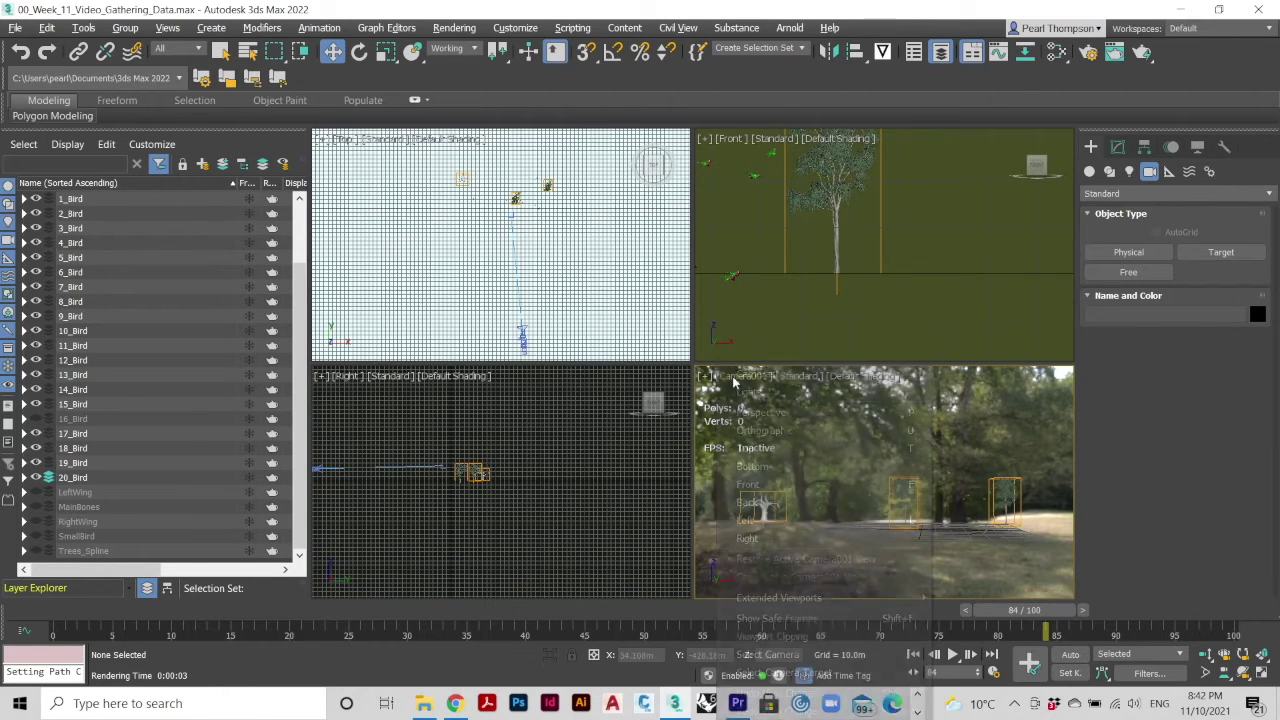
{"action": "left_click", "coordinate": [790, 412]}
{"action": "scroll", "coordinate": [903, 500], "scroll_direction": "up", "scroll_amount": 5}
{"action": "key", "text": "alt+w"}
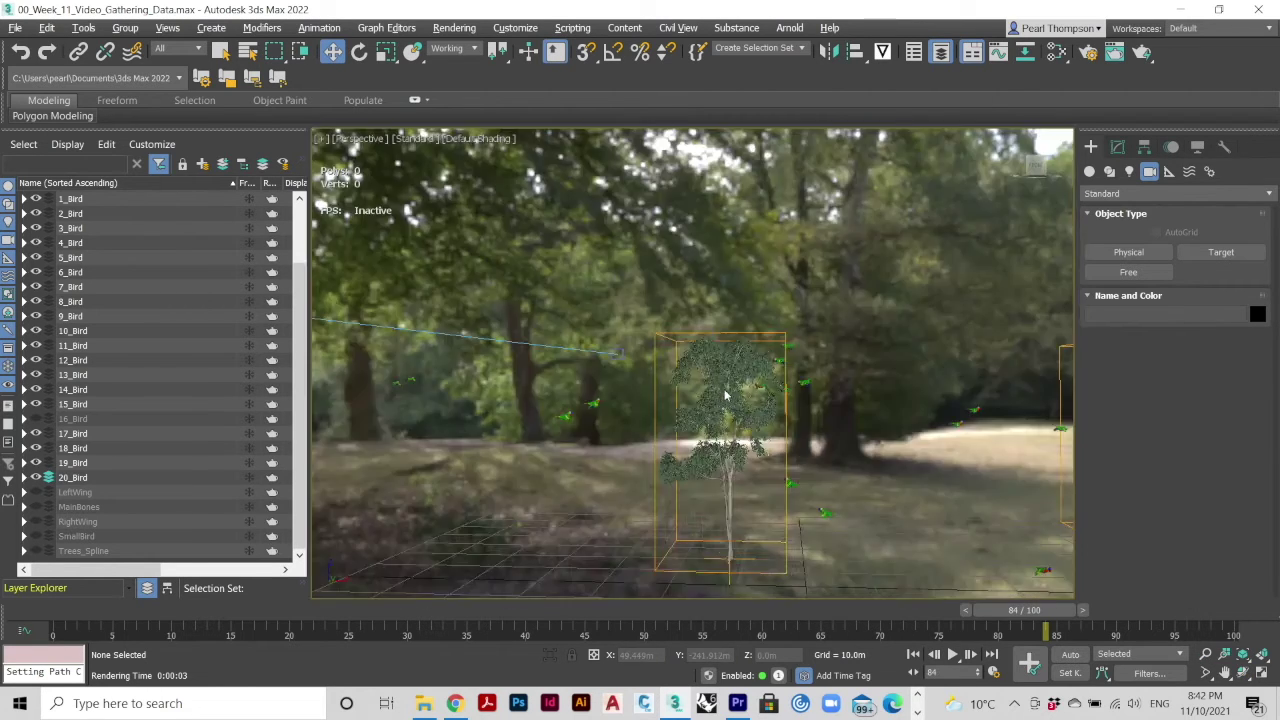
Play the bird animation beside the leafy tree in the Perspective view and stop it
{"action": "scroll", "coordinate": [743, 435], "scroll_direction": "down", "scroll_amount": 3}
{"action": "scroll", "coordinate": [751, 428], "scroll_direction": "down", "scroll_amount": 1}
{"action": "scroll", "coordinate": [753, 428], "scroll_direction": "up", "scroll_amount": 5}
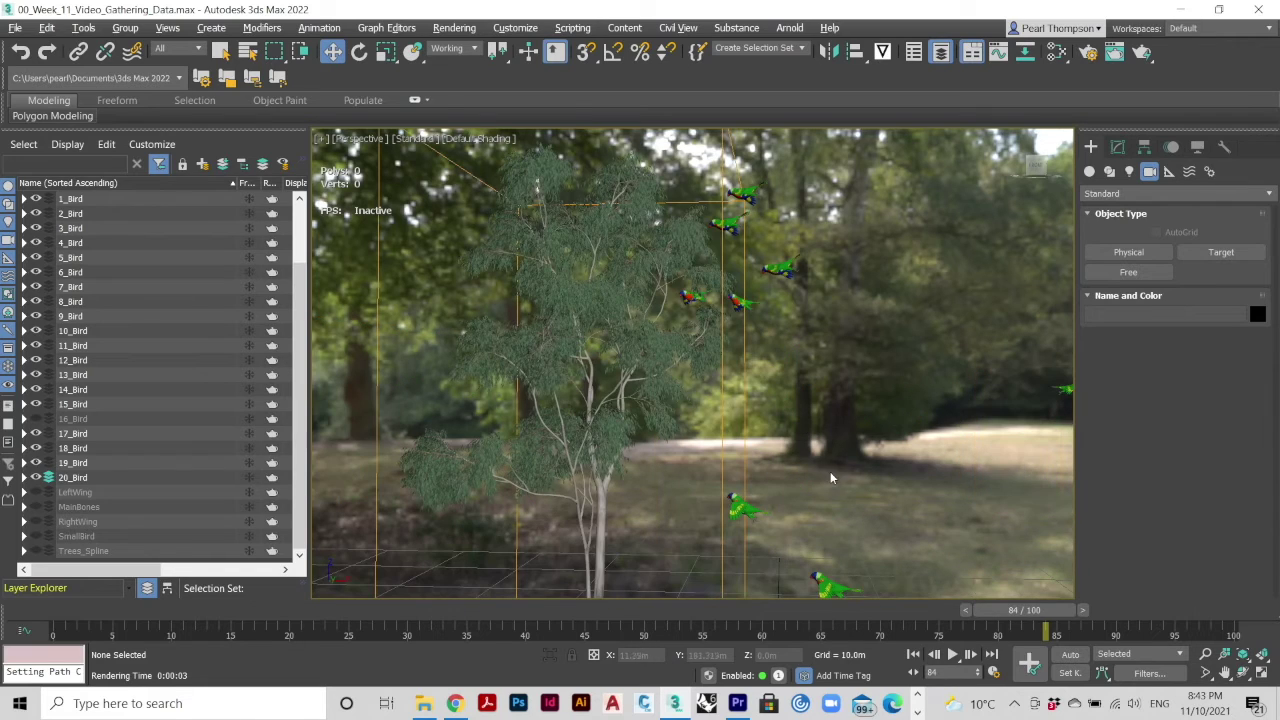
{"action": "middle_click_drag", "start_coordinate": [864, 428], "coordinate": [896, 433], "text": "alt"}
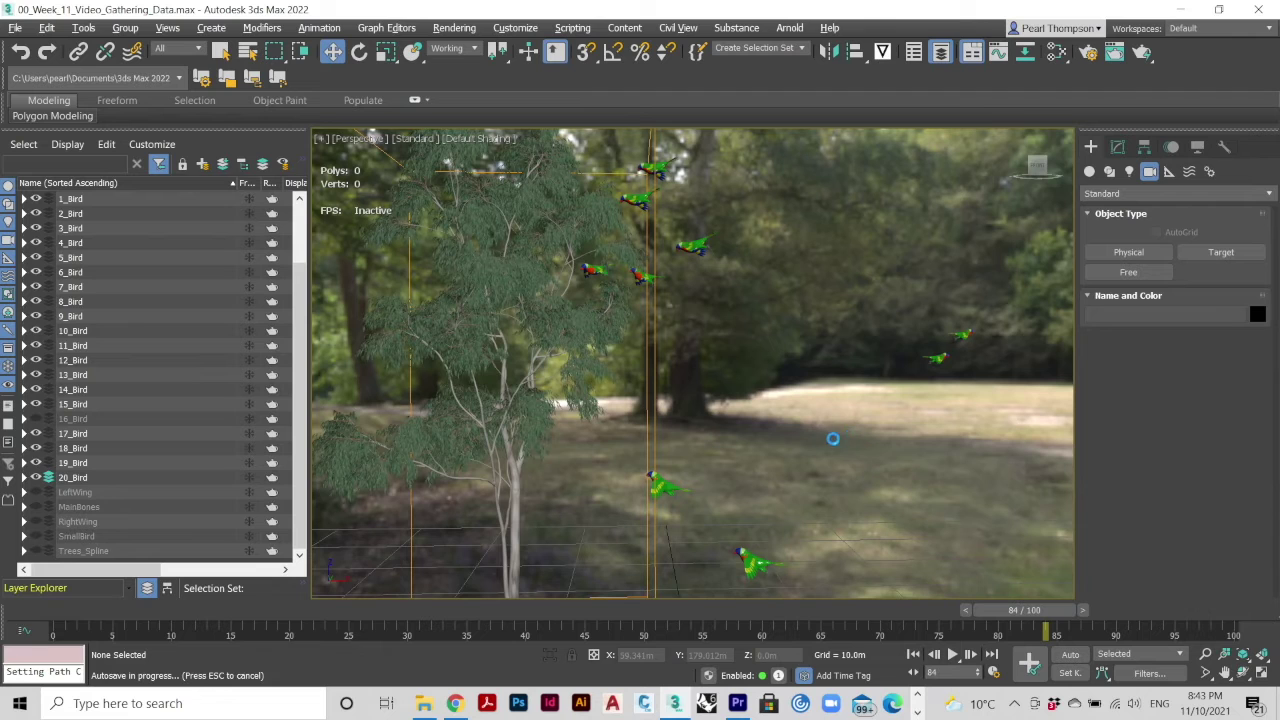
{"action": "left_click", "coordinate": [952, 655]}
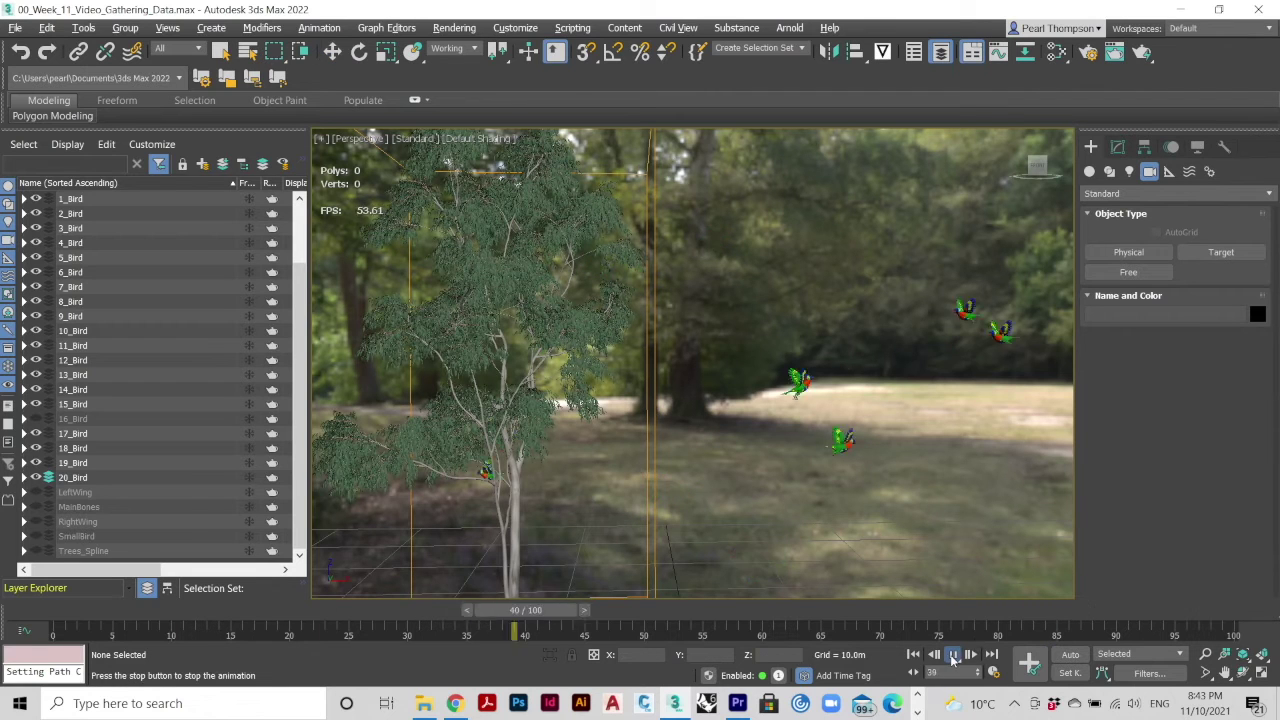
{"action": "left_click", "coordinate": [952, 655]}
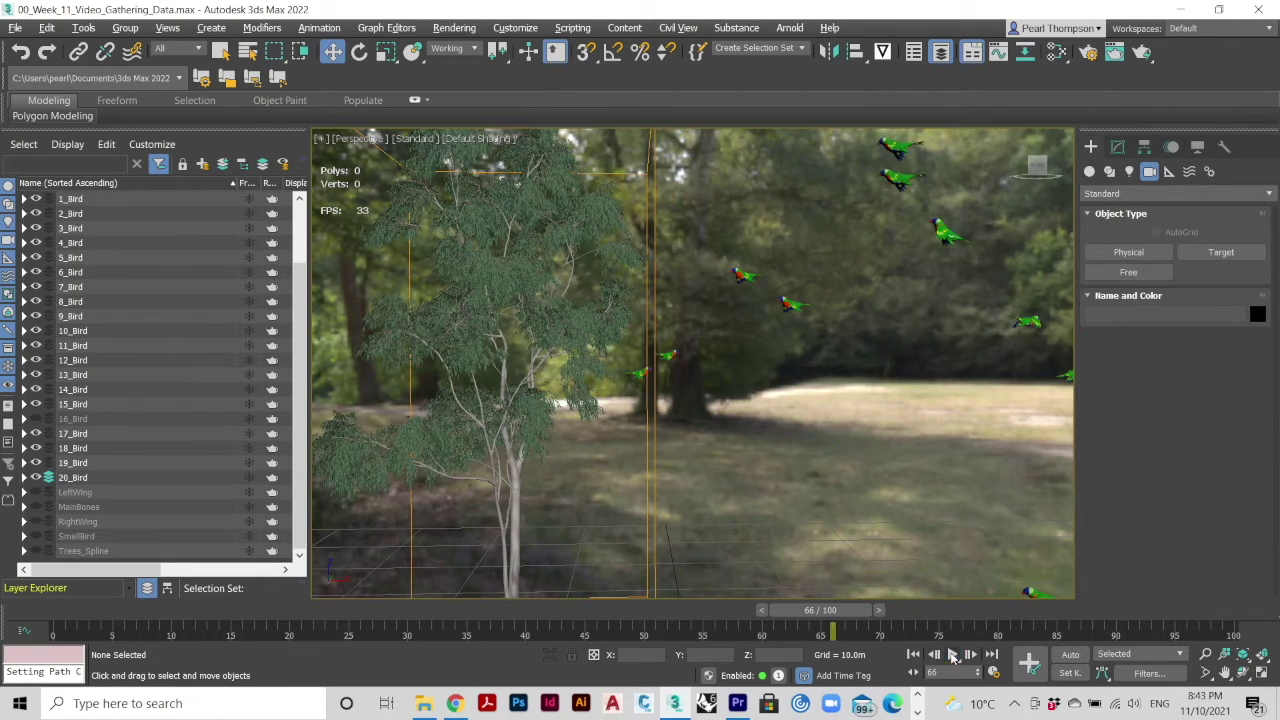
Frame the leafy tree and birds up close and replay the animation from that viewpoint
{"action": "scroll", "coordinate": [880, 525], "scroll_direction": "down", "scroll_amount": 5}
{"action": "scroll", "coordinate": [948, 531], "scroll_direction": "up", "scroll_amount": 5}
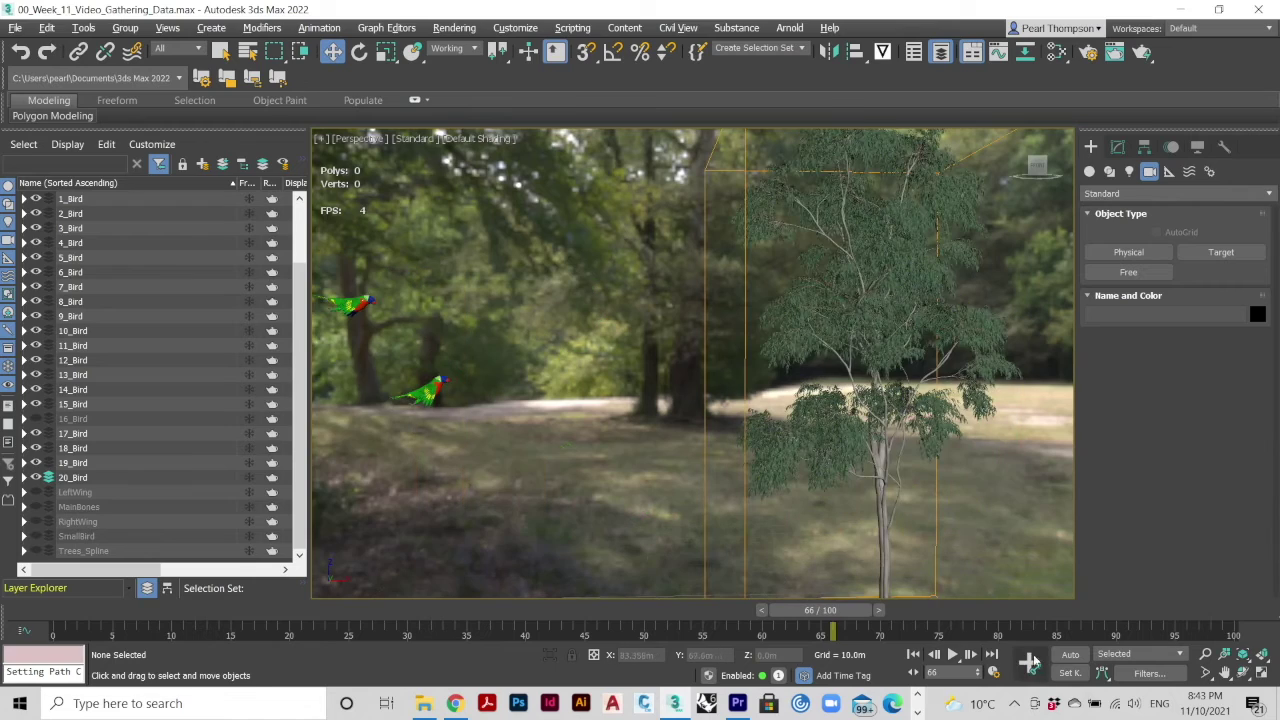
{"action": "left_click", "coordinate": [952, 655]}
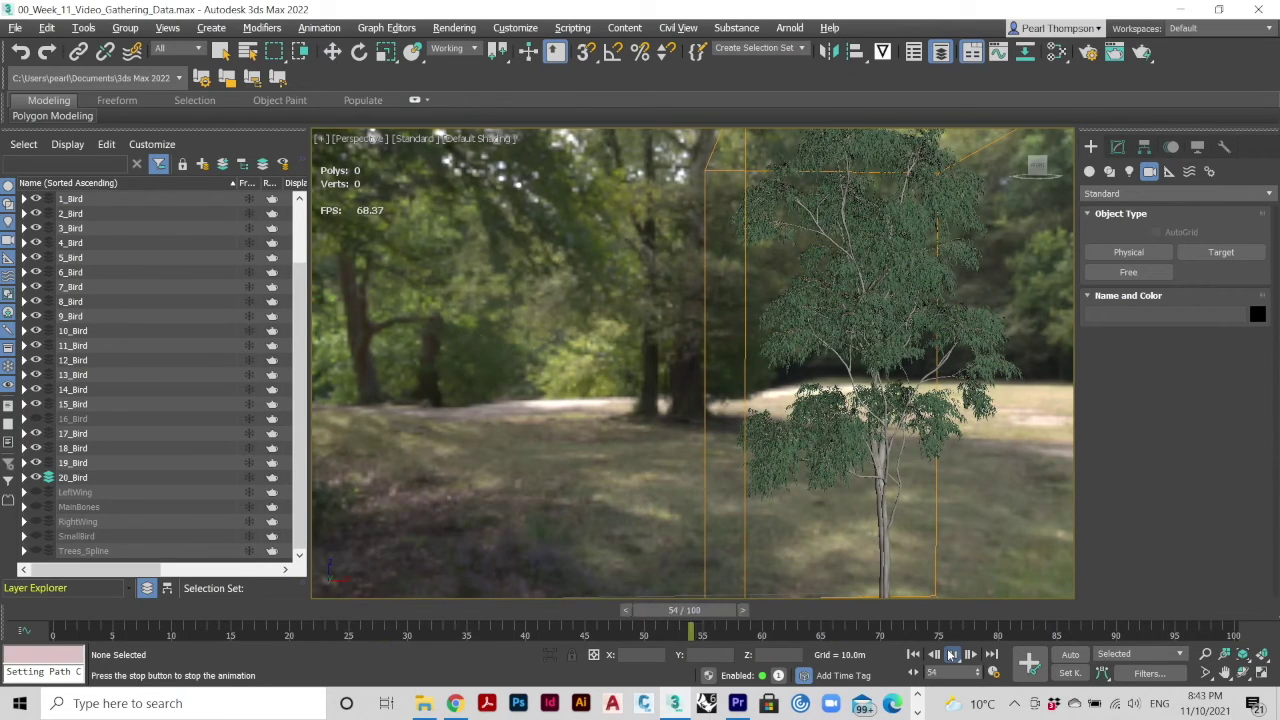
{"action": "scroll", "coordinate": [893, 335], "scroll_direction": "up", "scroll_amount": 4}
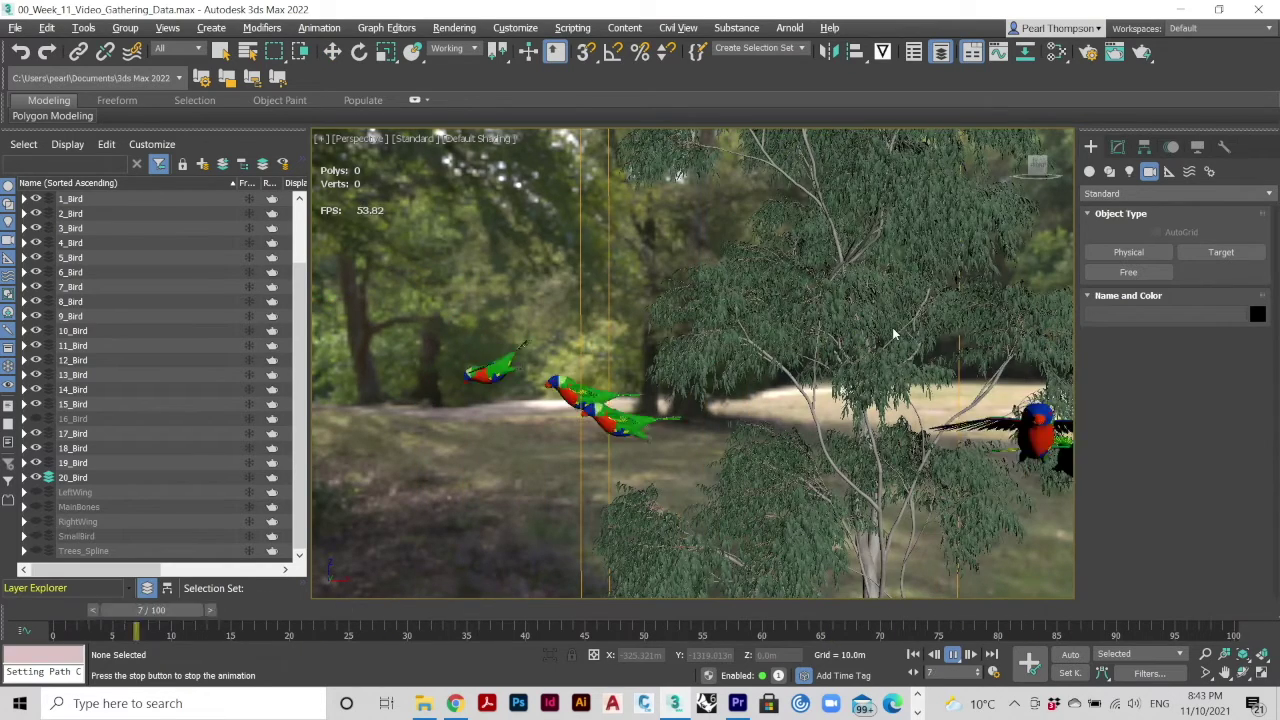
{"action": "left_click", "coordinate": [953, 655]}
Return the animation to frame 0 and narrow the Layer Explorer to enlarge the Perspective viewport
{"action": "left_click_drag", "start_coordinate": [703, 611], "coordinate": [90, 611]}
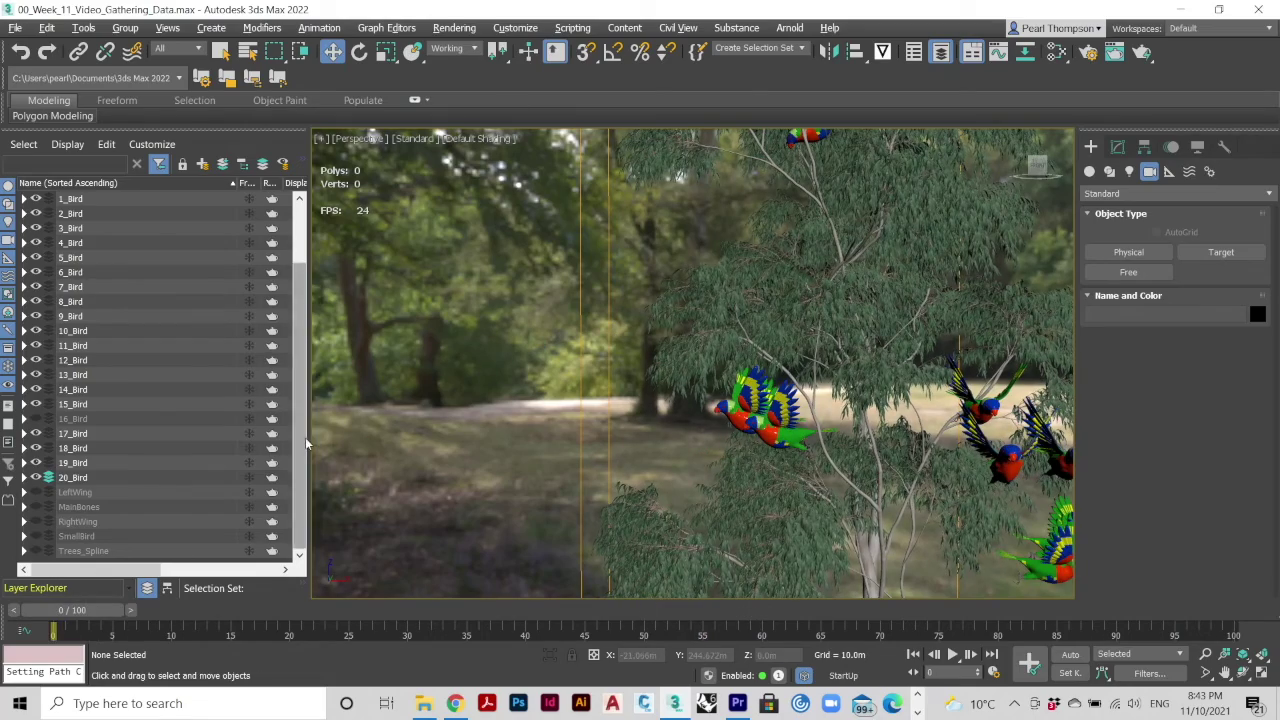
{"action": "left_click_drag", "start_coordinate": [307, 470], "coordinate": [62, 477]}
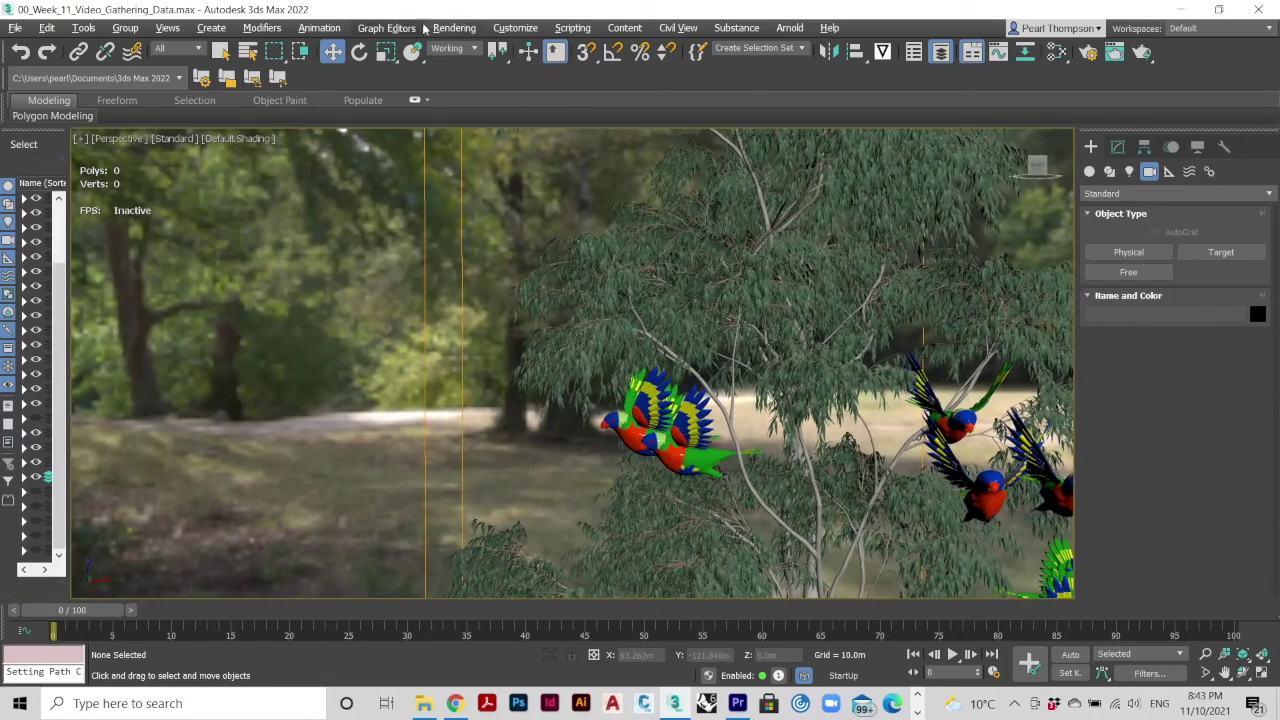
{"action": "left_click", "coordinate": [454, 27]}
{"action": "left_click", "coordinate": [530, 49]}
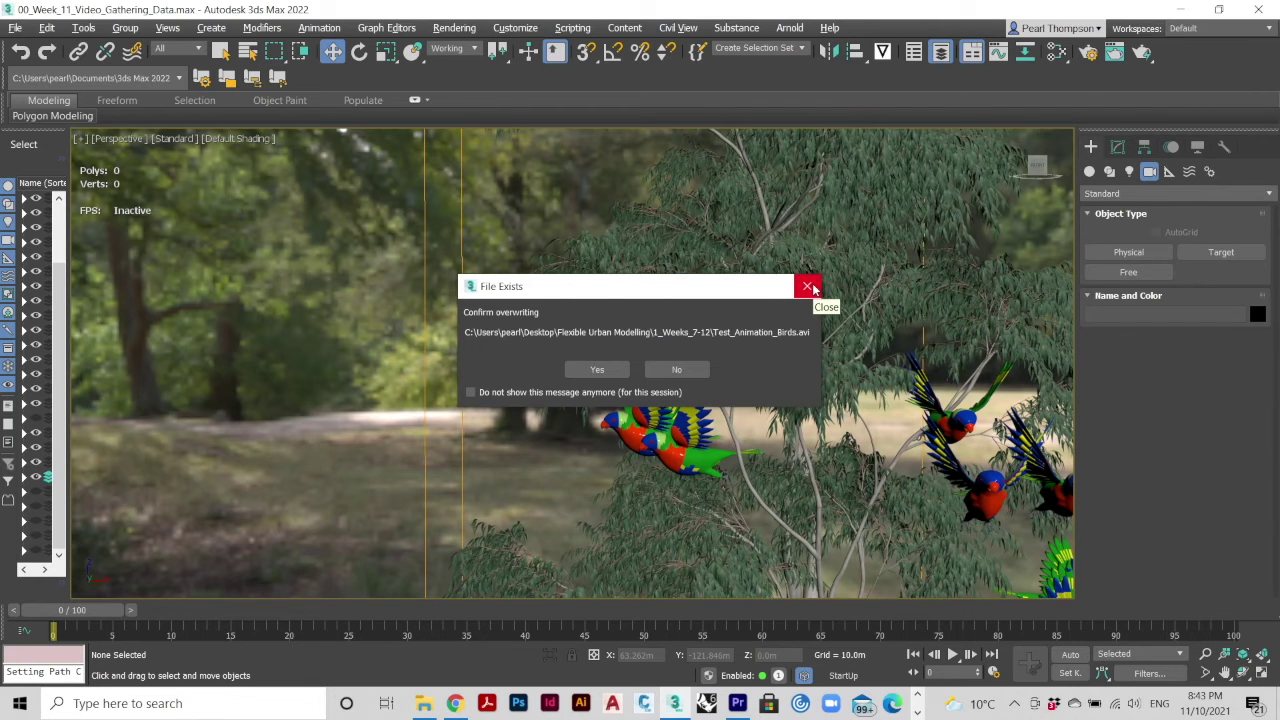
{"action": "left_click", "coordinate": [678, 369]}
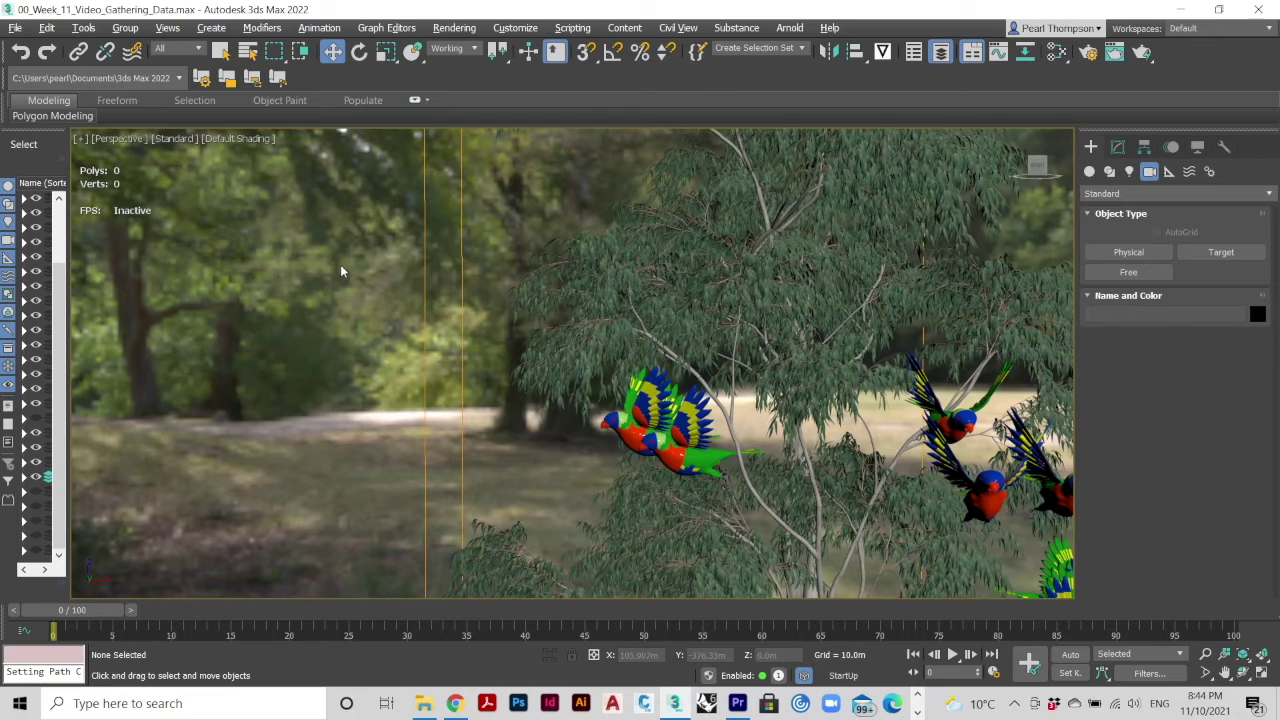
Change the render output file to Test_Animation_Birds_2.avi and start rendering the Perspective view
{"action": "left_click", "coordinate": [454, 27]}
{"action": "left_click", "coordinate": [610, 106]}
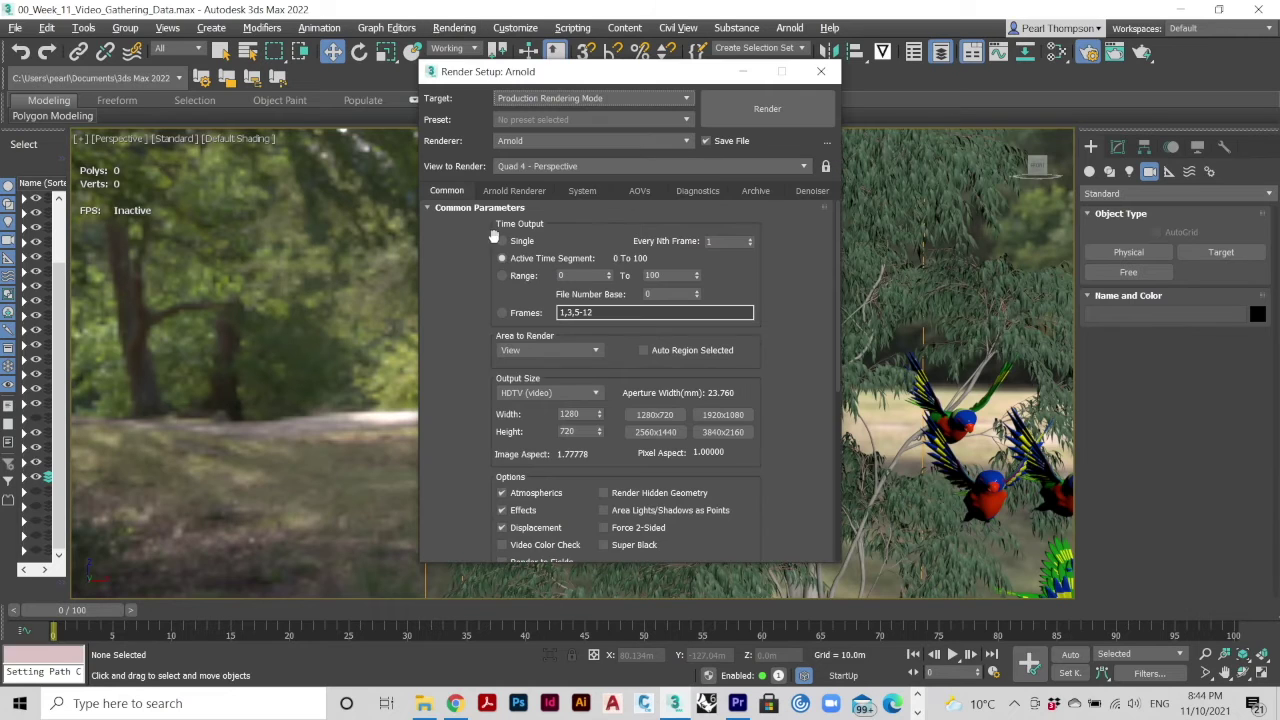
{"action": "scroll", "coordinate": [457, 350], "scroll_direction": "down", "scroll_amount": 5}
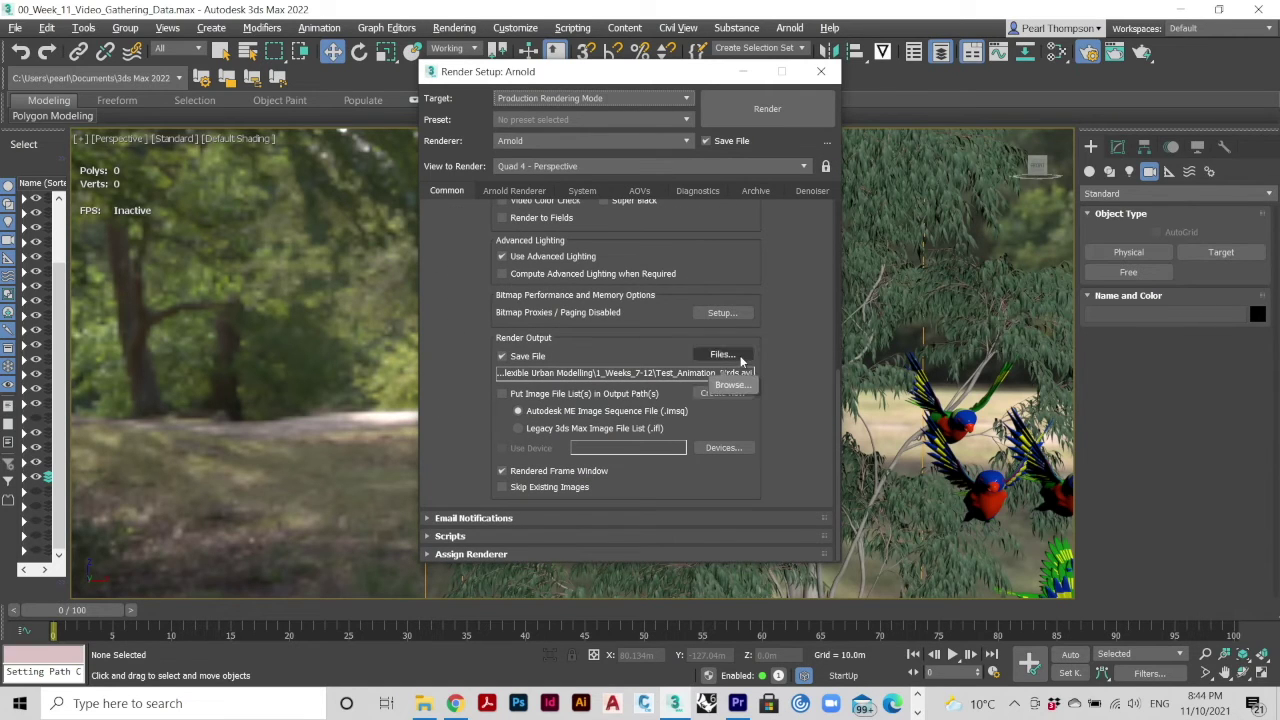
{"action": "left_click", "coordinate": [722, 354]}
{"action": "left_click", "coordinate": [694, 414]}
{"action": "left_click", "coordinate": [1060, 414]}
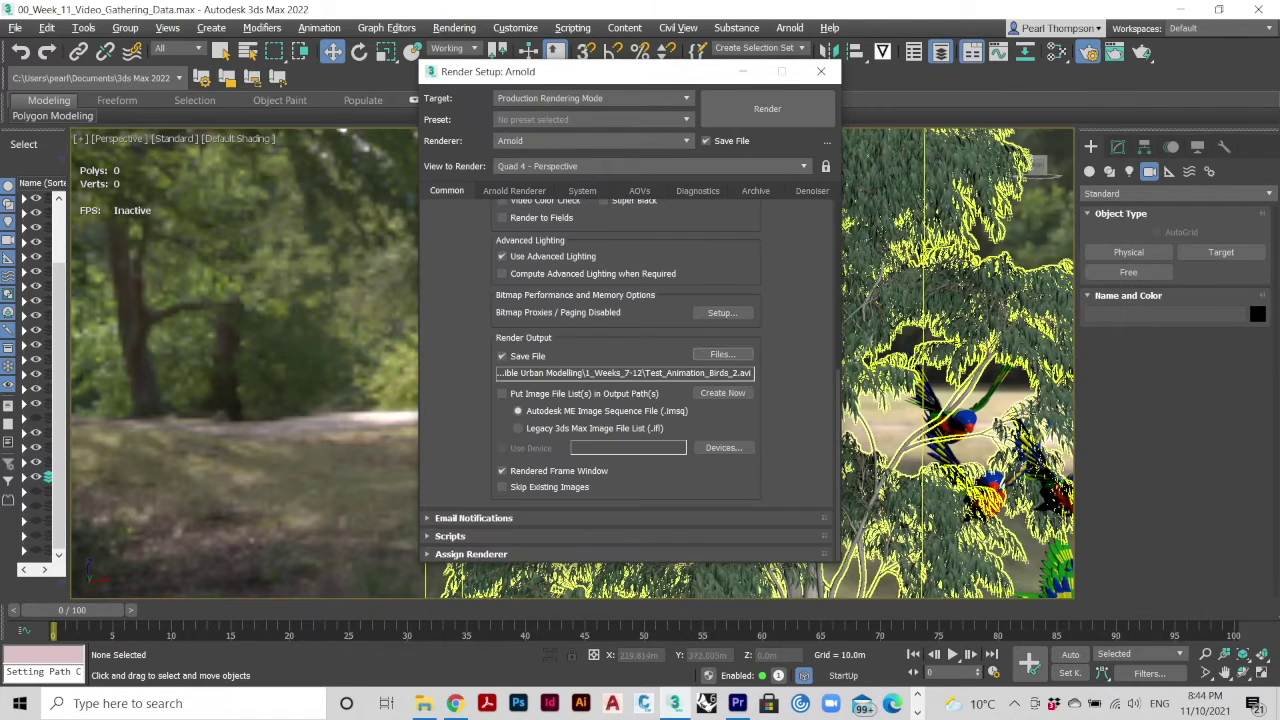
{"action": "left_click", "coordinate": [746, 110]}
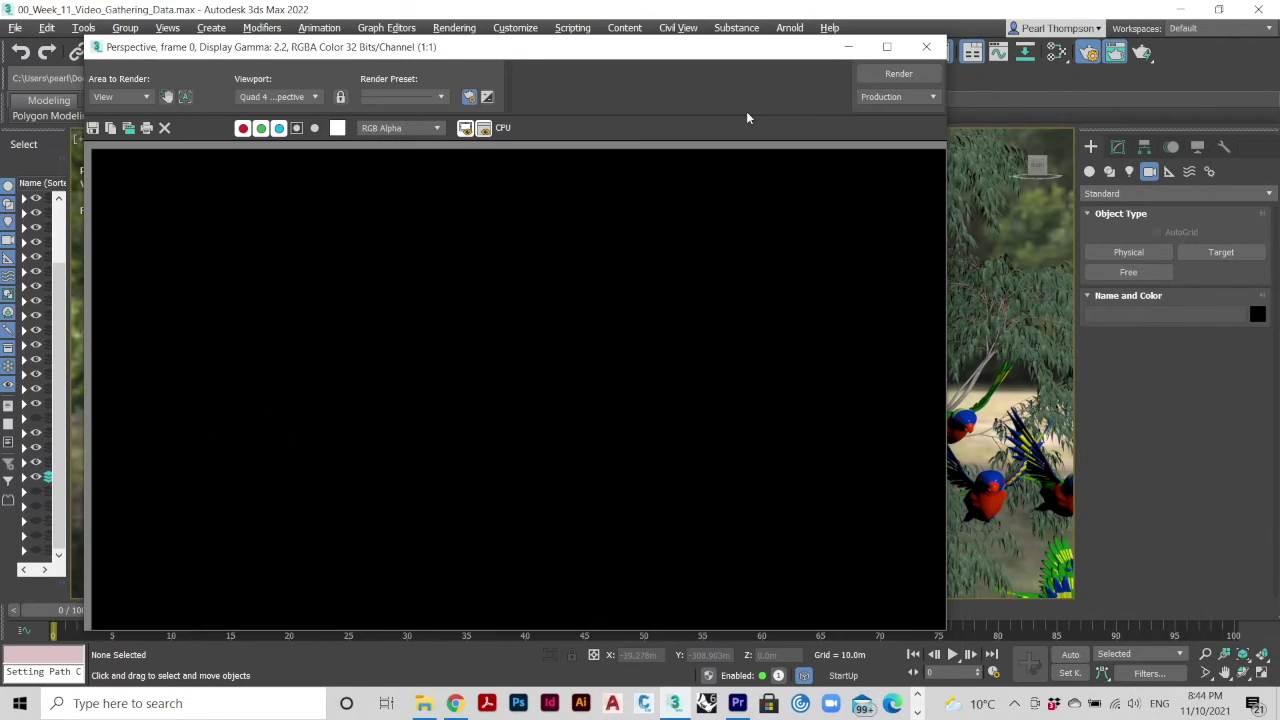